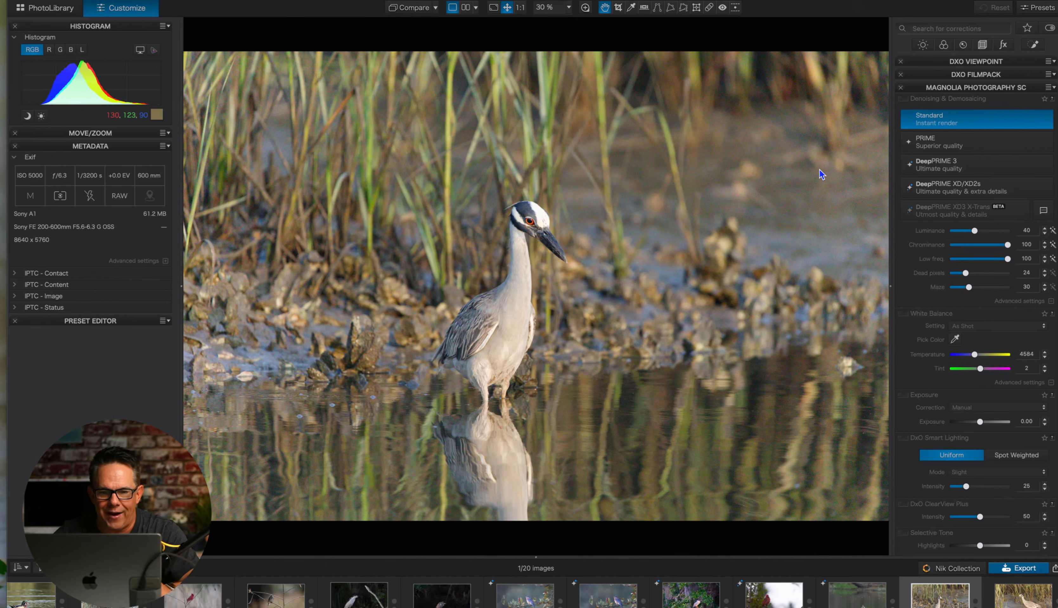
Step: Start cropping the heron photo with the 7x5 ratio and shrink the crop frame to about 7378 x 5270 px
click(814, 174)
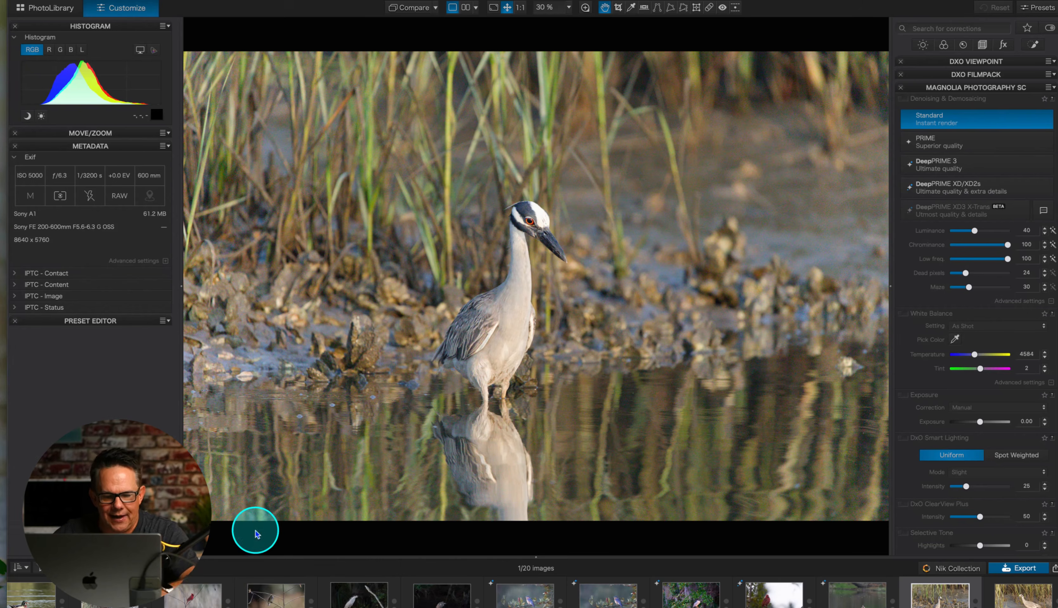
key(c)
click(282, 549)
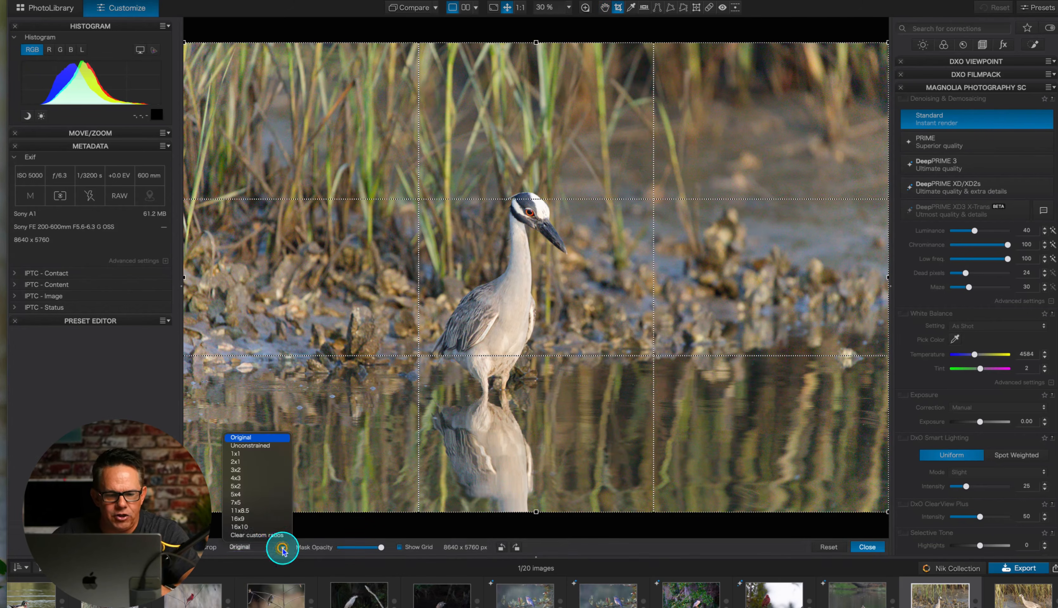
click(235, 502)
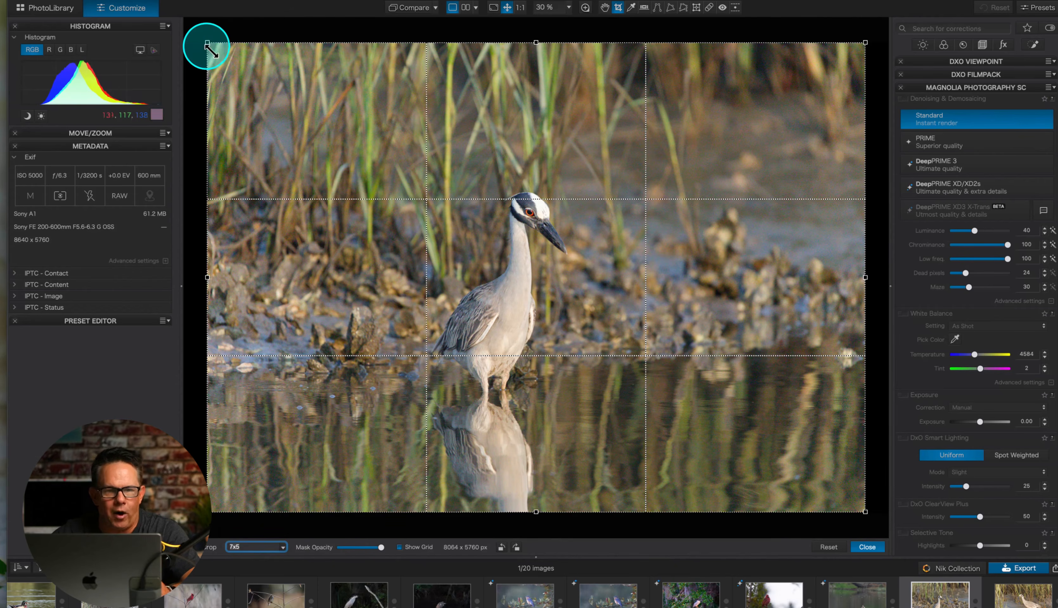
drag(207, 43, 259, 69)
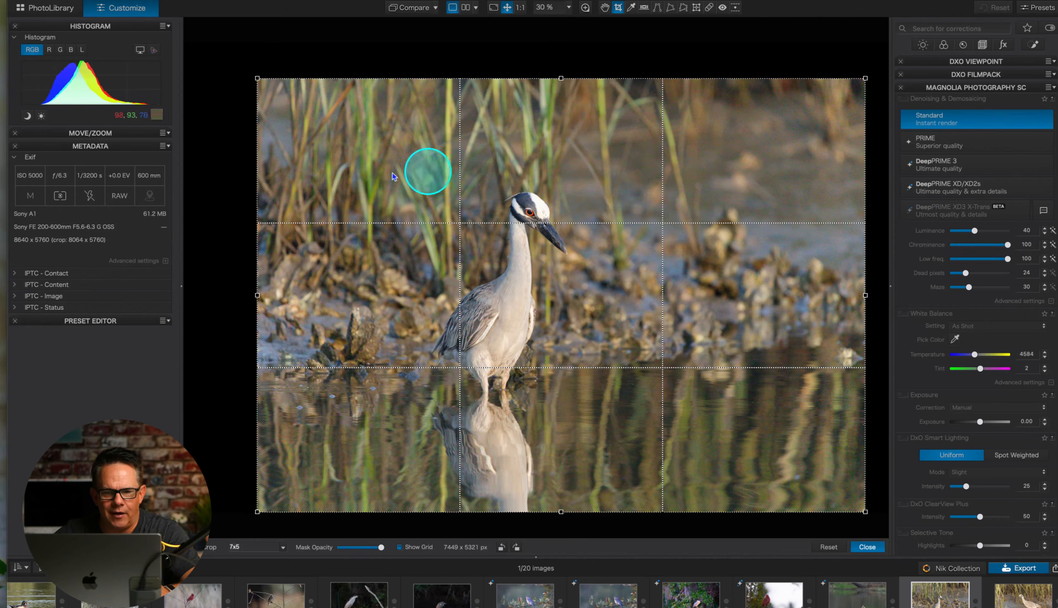
drag(618, 154, 617, 152)
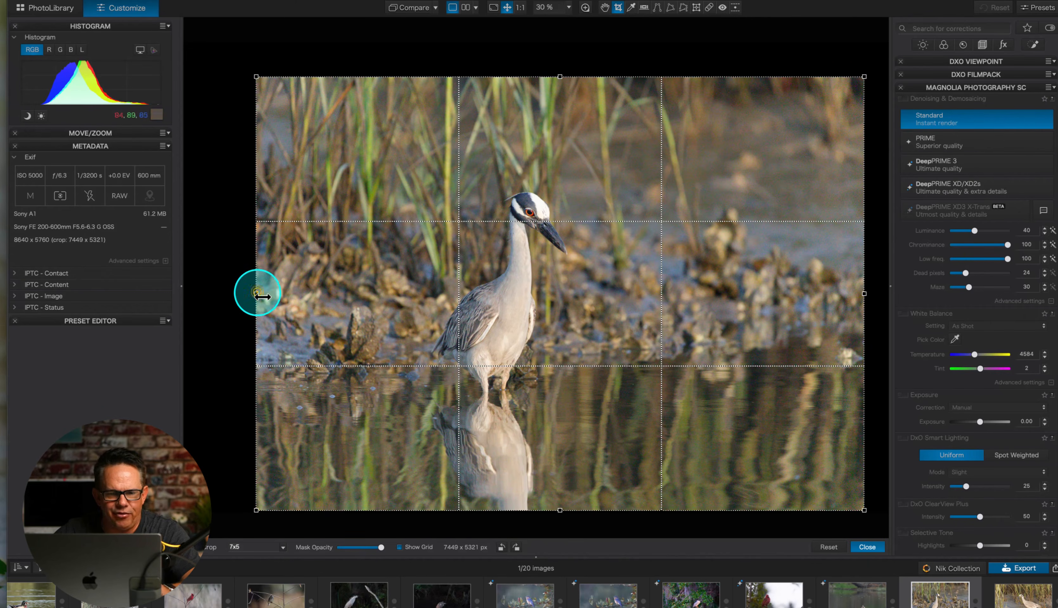
drag(256, 294, 259, 294)
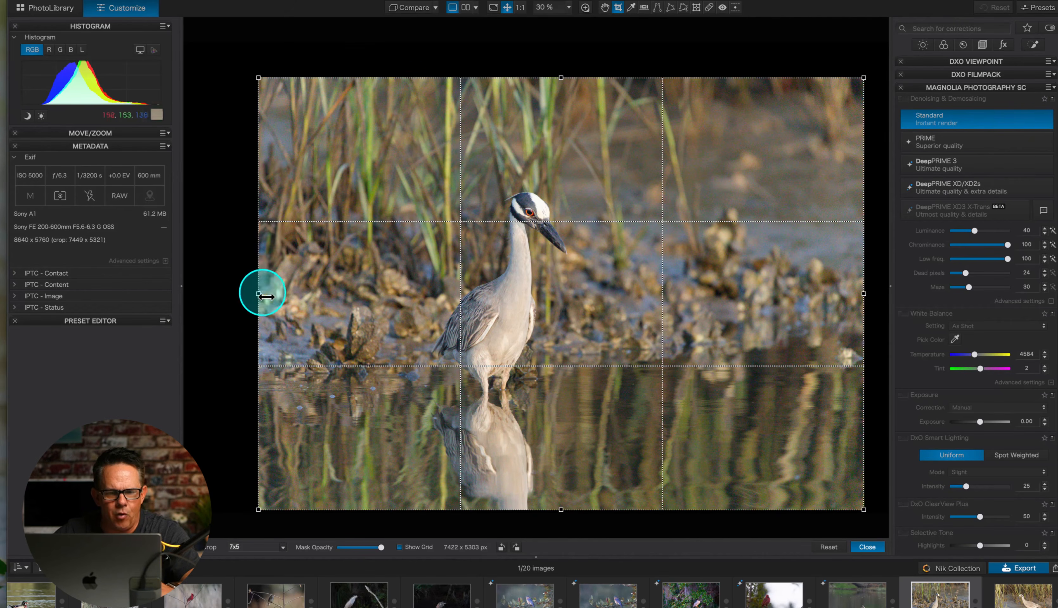
mouse_move(264, 292)
mouse_down()
mouse_move(299, 294)
mouse_move(261, 294)
mouse_up()
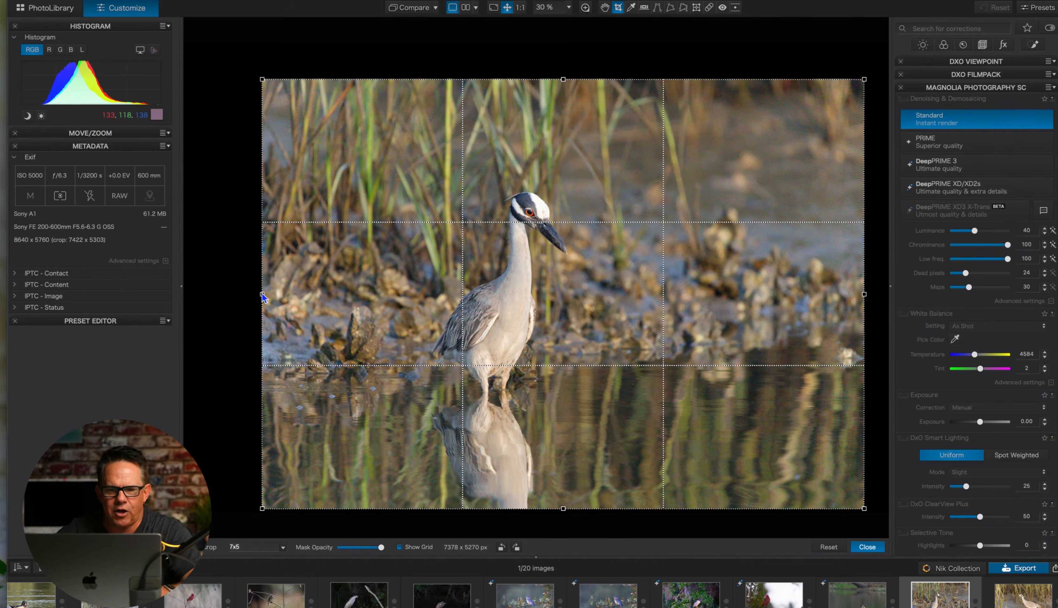
Step: Shift the crop frame slightly up and to the right around the heron and apply the crop
drag(561, 338, 572, 328)
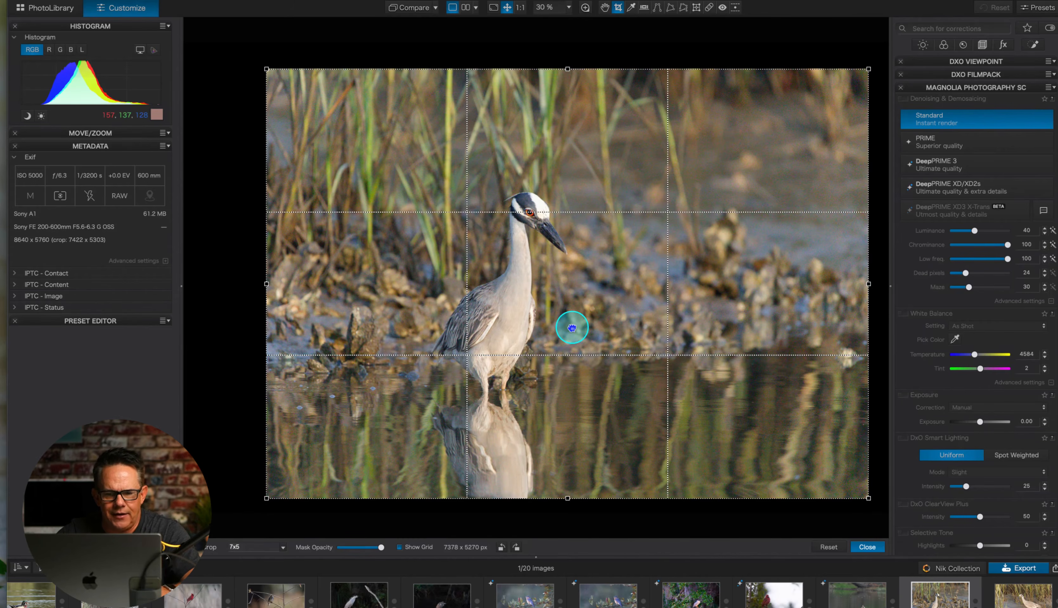
drag(572, 328, 572, 327)
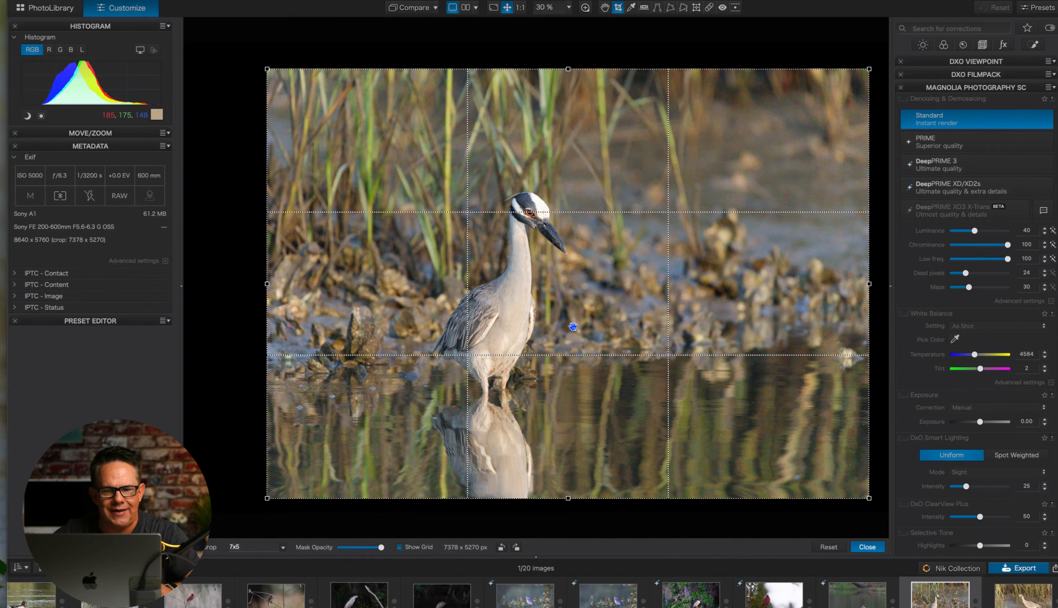
drag(571, 333, 570, 333)
key(Return)
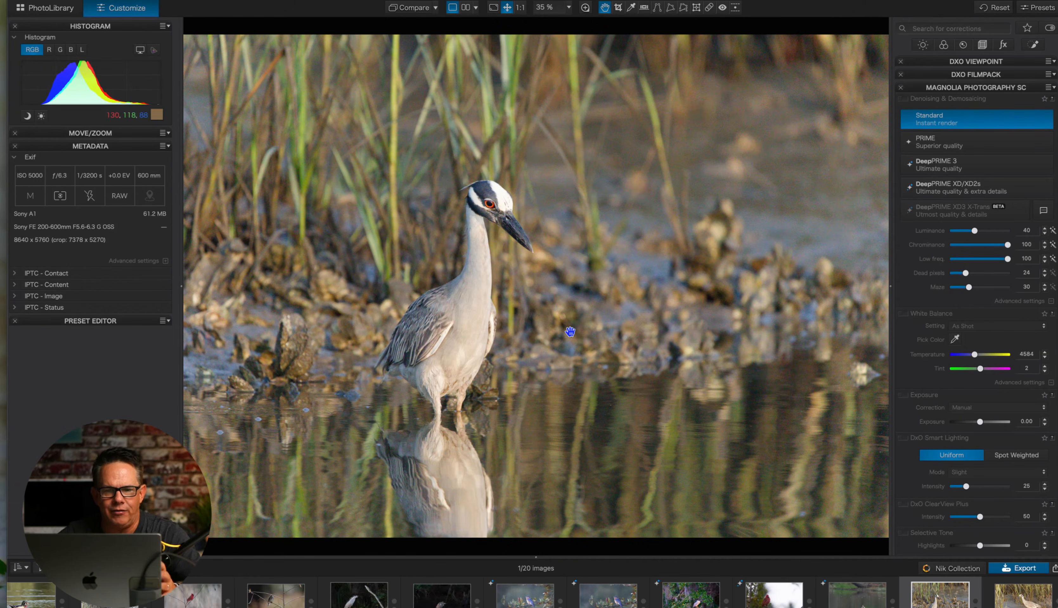
drag(567, 309, 495, 185)
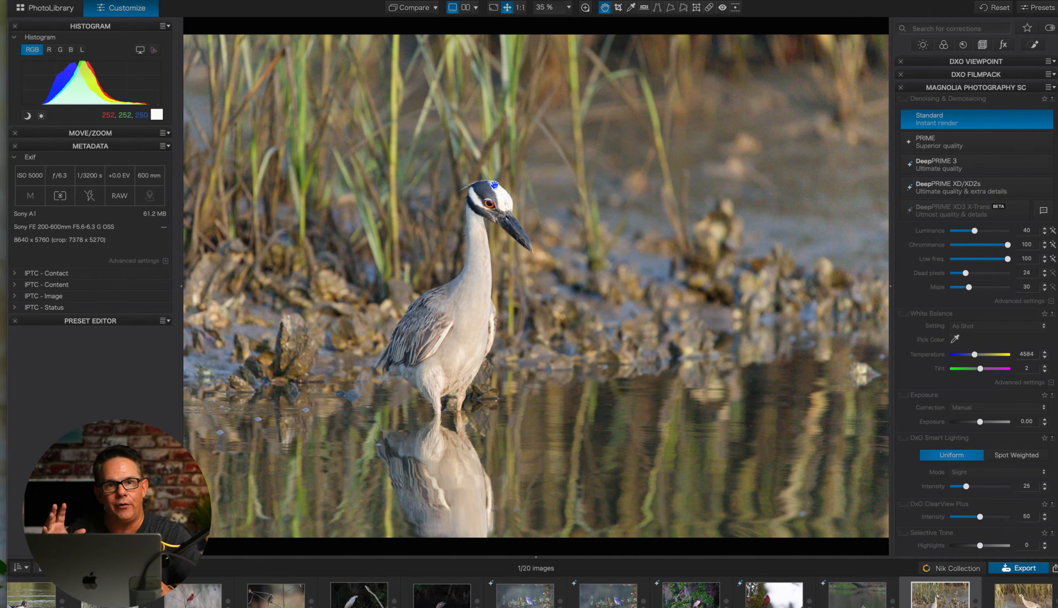
drag(494, 185, 681, 353)
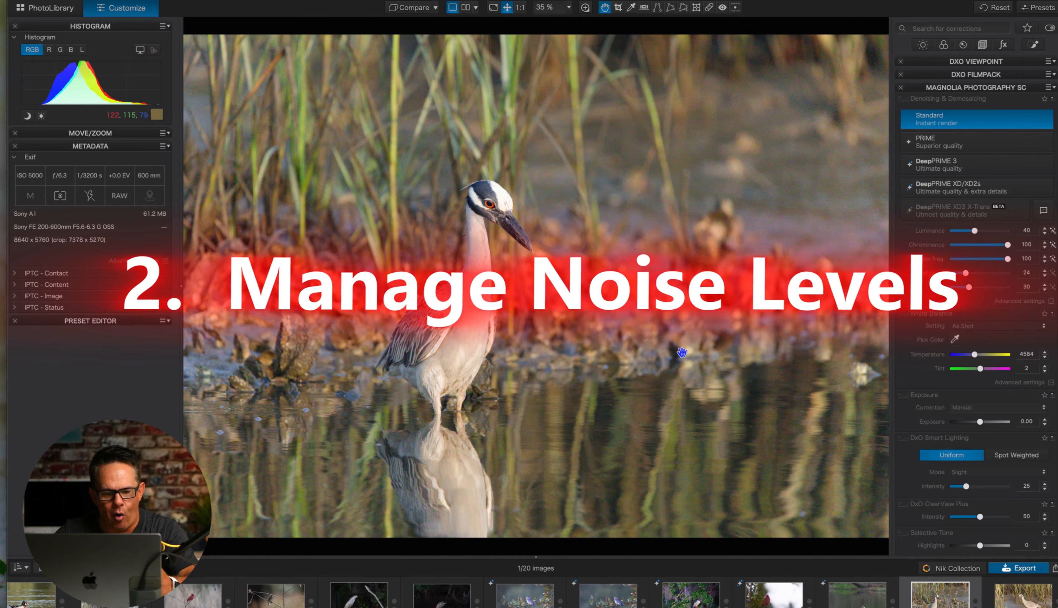
Step: Apply DeepPRIME 3 denoising, checking the heron's head and the blurred background at 100% with the loupe
key(l)
drag(646, 338, 624, 192)
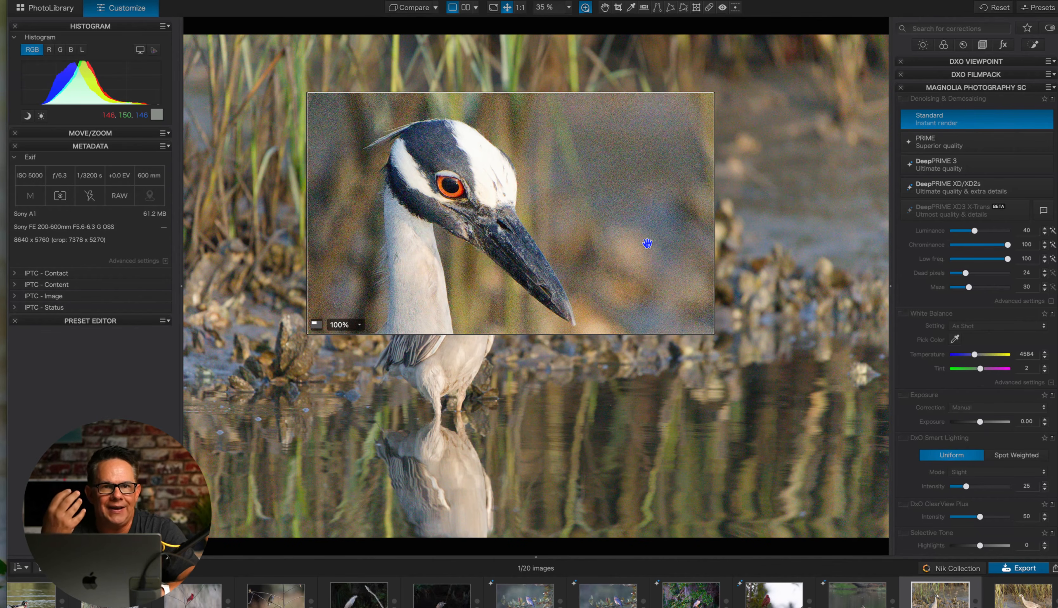
click(742, 218)
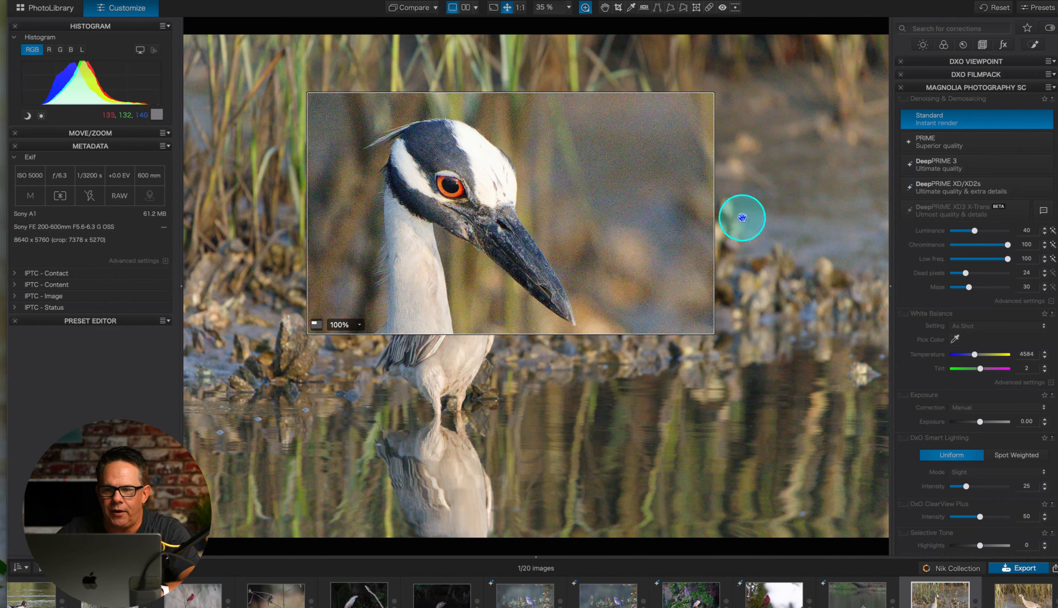
click(932, 168)
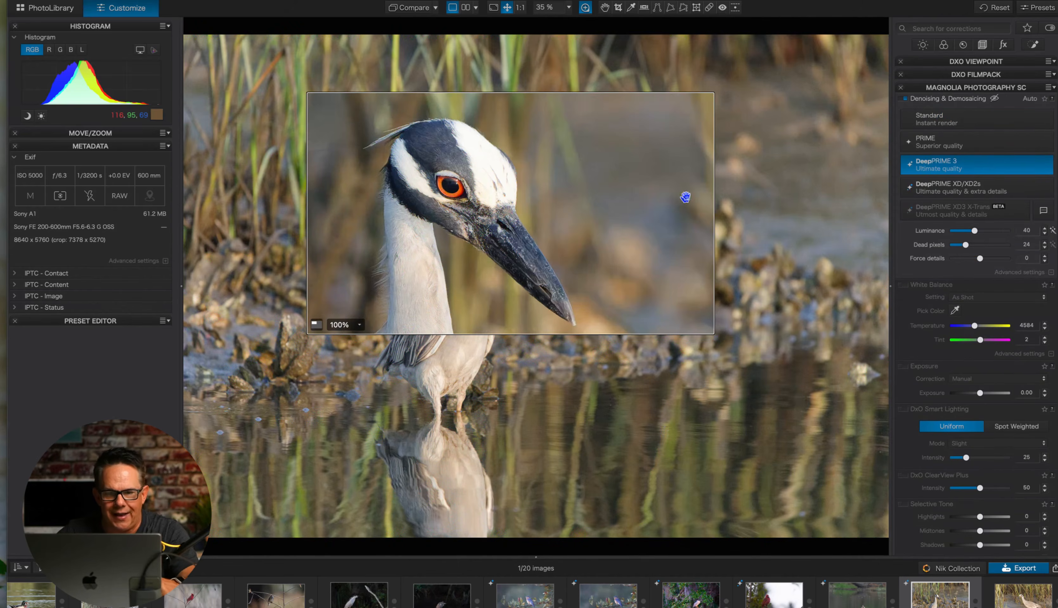
click(599, 178)
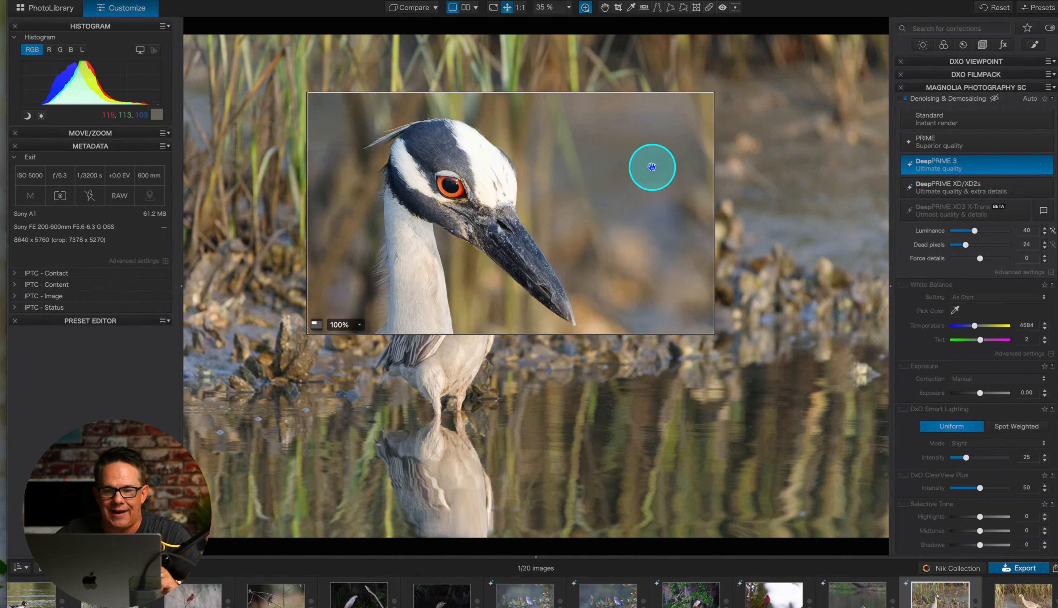
click(784, 209)
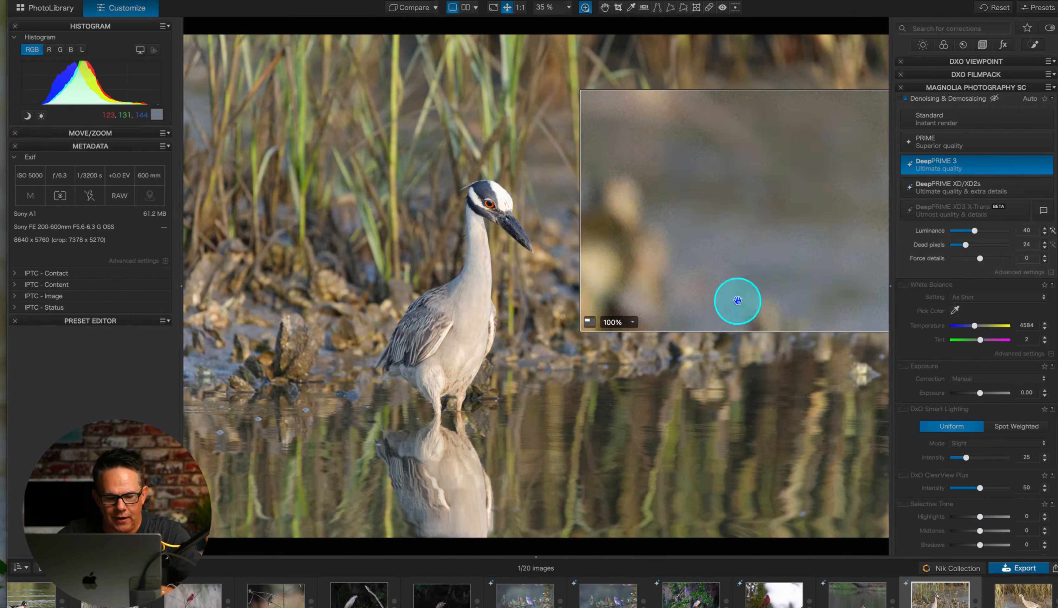
key(Escape)
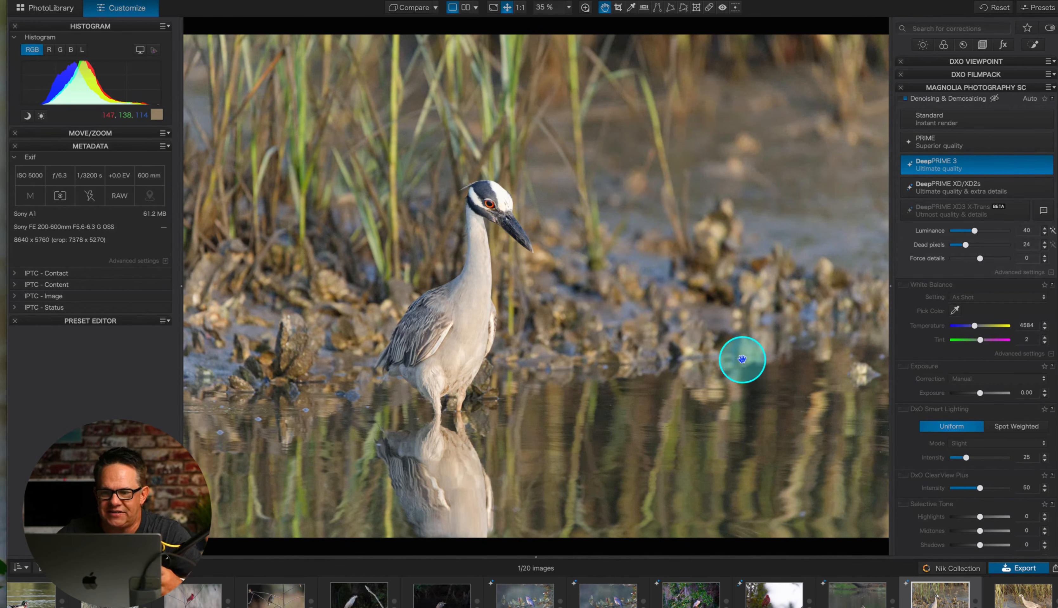
Step: Soften the whole image by setting Contrast to -10, Microcontrast to -26 and Fine contrast to -11
scroll(936, 377, down, 5)
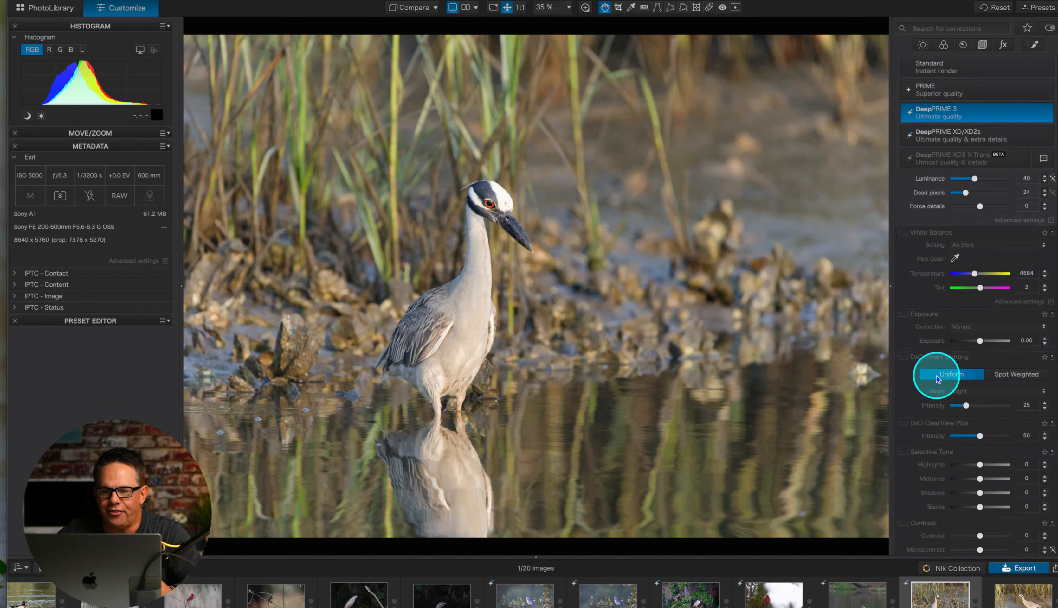
scroll(937, 378, down, 3)
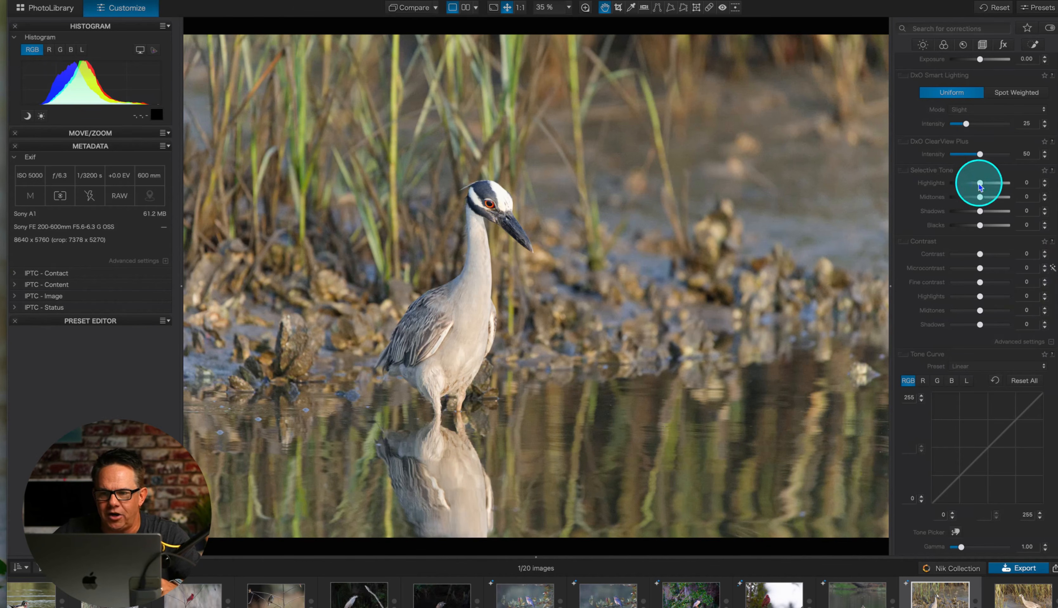
mouse_move(979, 253)
mouse_down()
mouse_move(1015, 251)
mouse_move(977, 259)
mouse_up()
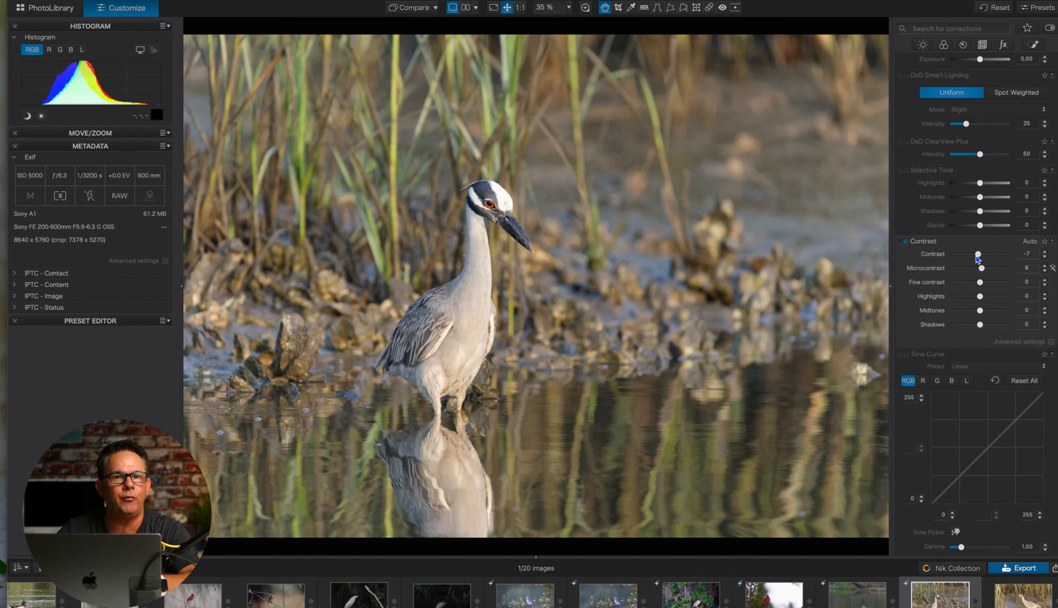
drag(977, 259, 976, 259)
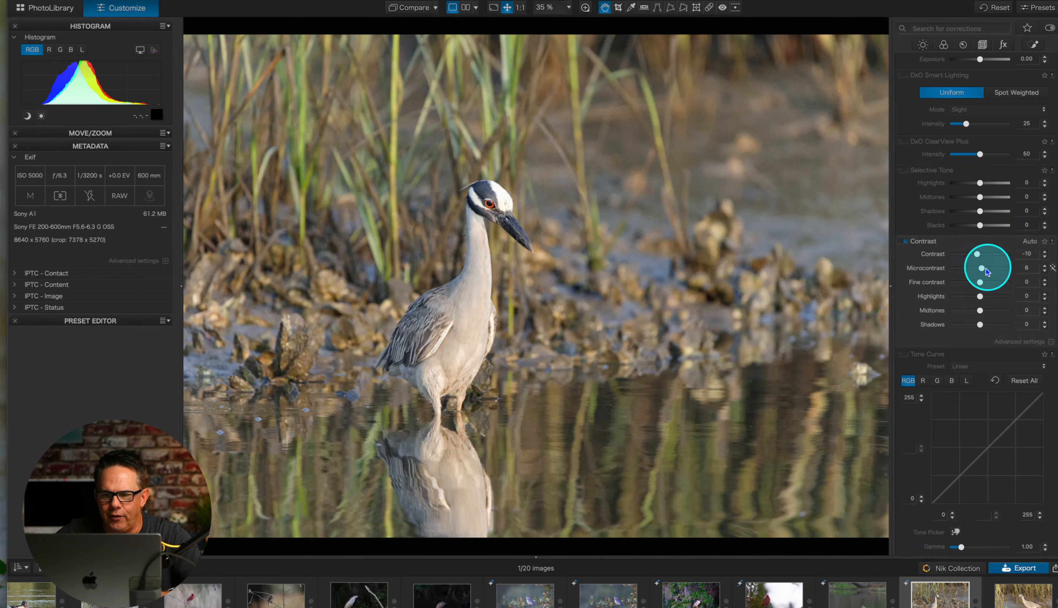
mouse_move(984, 269)
mouse_down()
mouse_move(997, 266)
mouse_move(973, 264)
mouse_up()
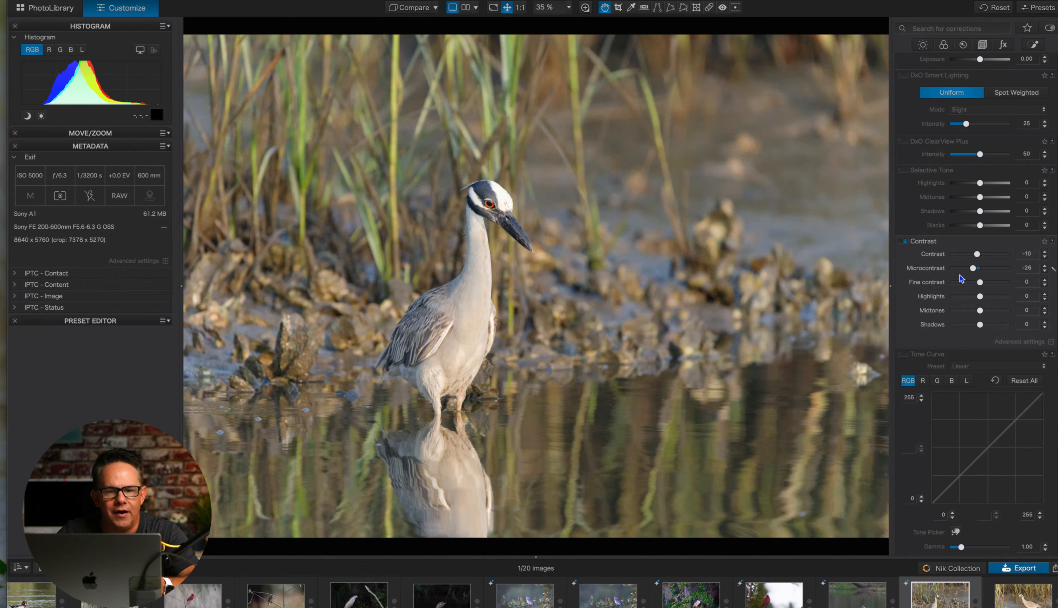
mouse_move(980, 282)
mouse_down()
mouse_move(990, 285)
mouse_move(977, 285)
mouse_up()
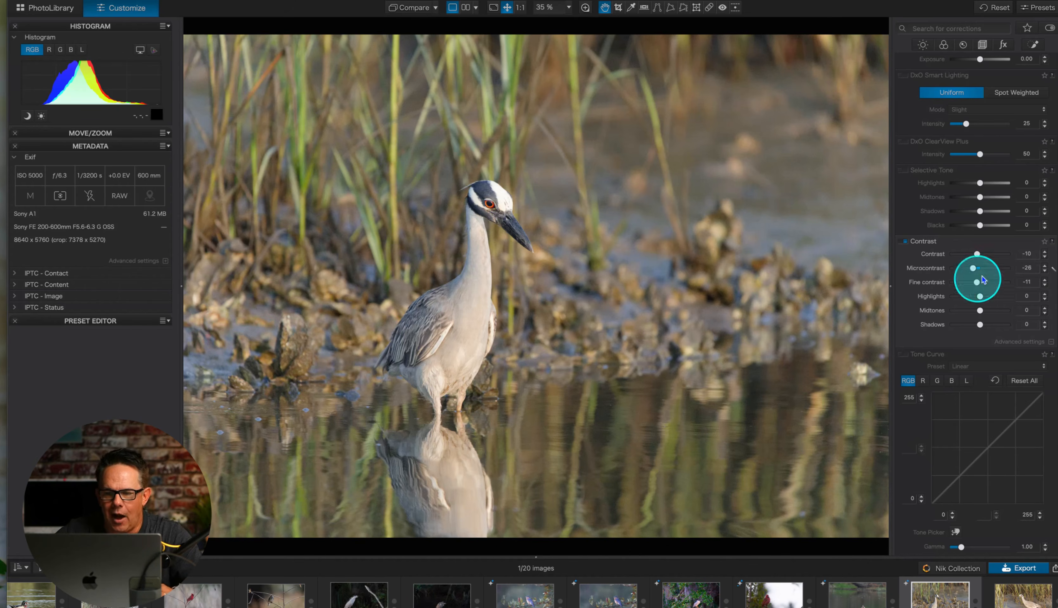
Step: Boost the photo's overall colours in HSL by setting Saturation to 40 and Vibrancy to 4
scroll(948, 351, down, 5)
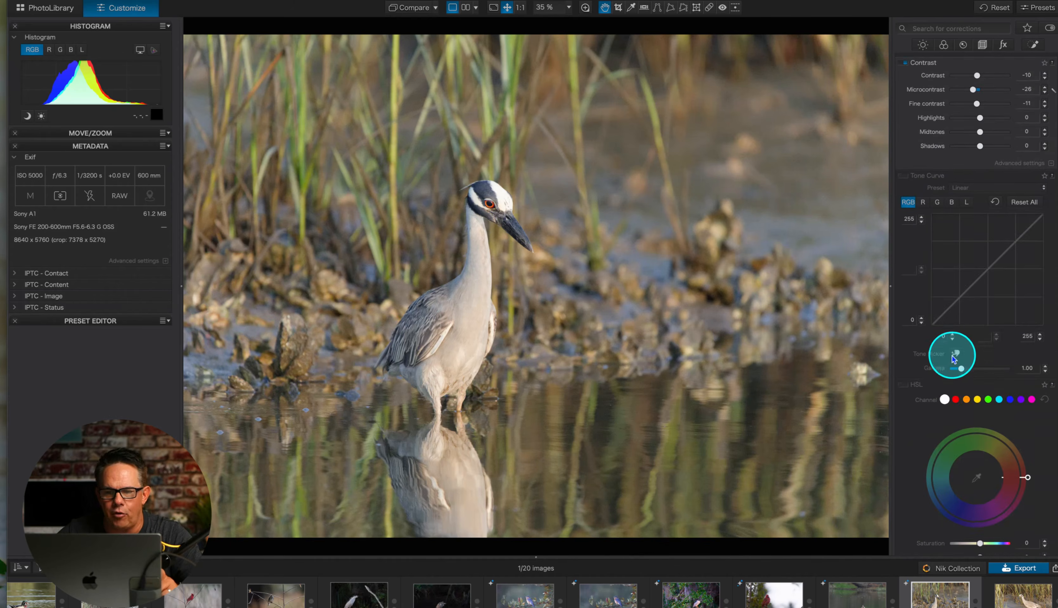
scroll(951, 355, down, 5)
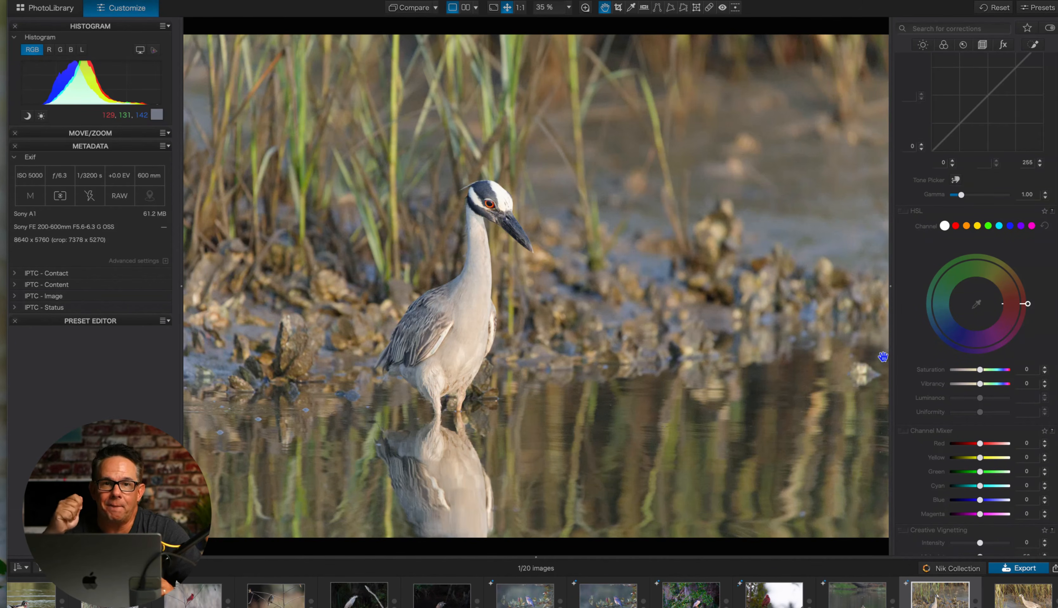
drag(981, 371, 990, 372)
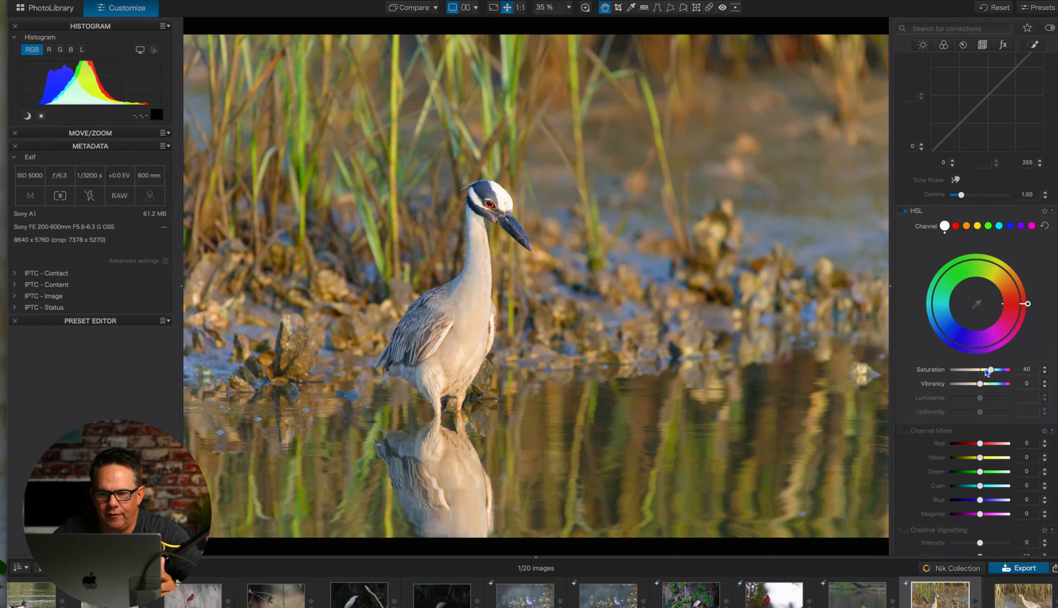
click(989, 370)
mouse_move(990, 371)
mouse_down()
mouse_move(973, 369)
mouse_move(989, 370)
mouse_up()
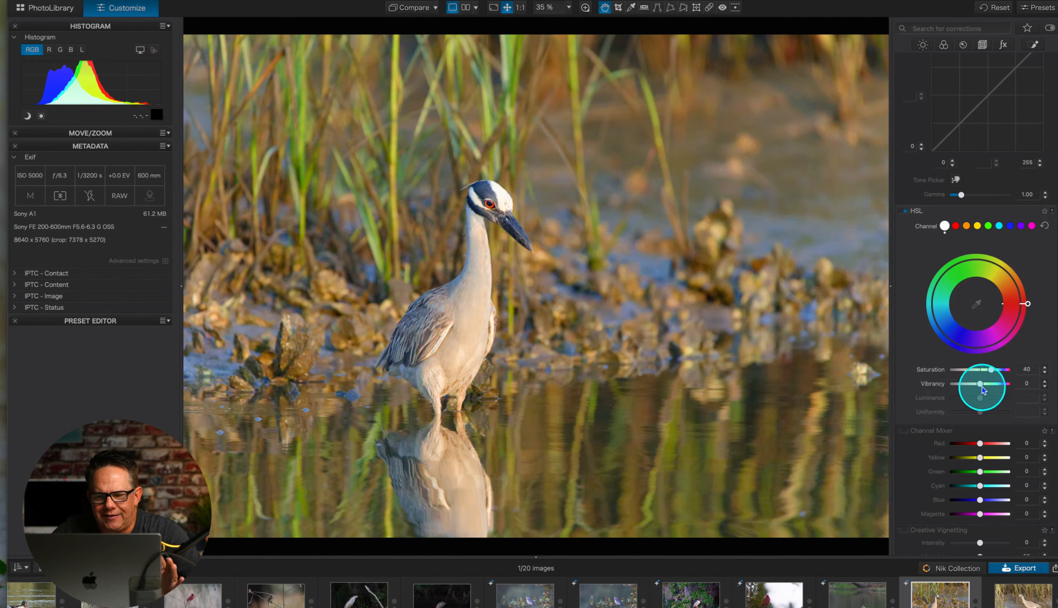
drag(980, 386, 983, 389)
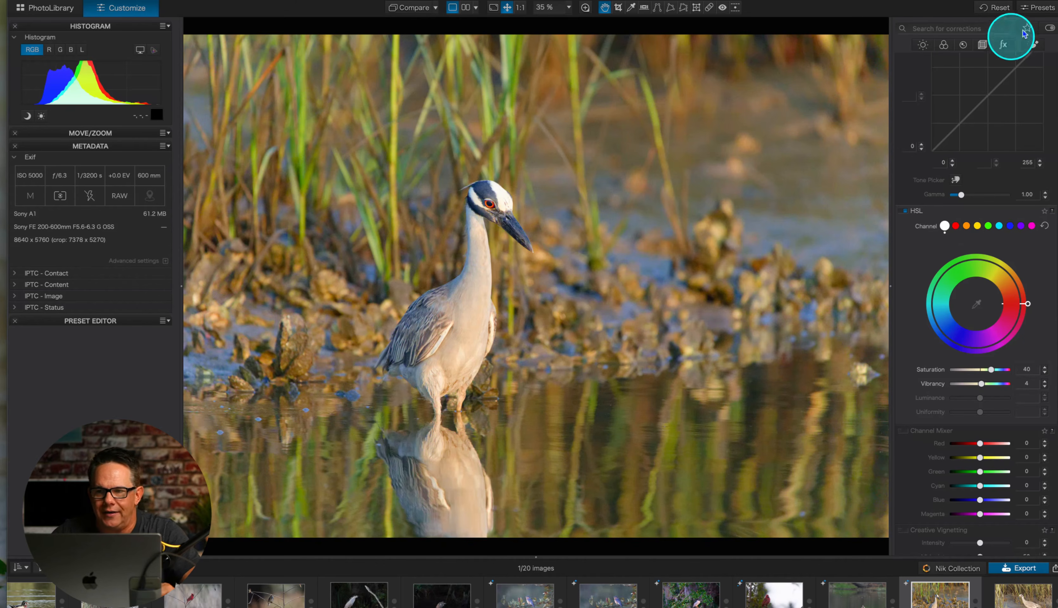
Step: Create an Auto Mask local adjustment and paint it over the heron's body, neck and head
click(1033, 44)
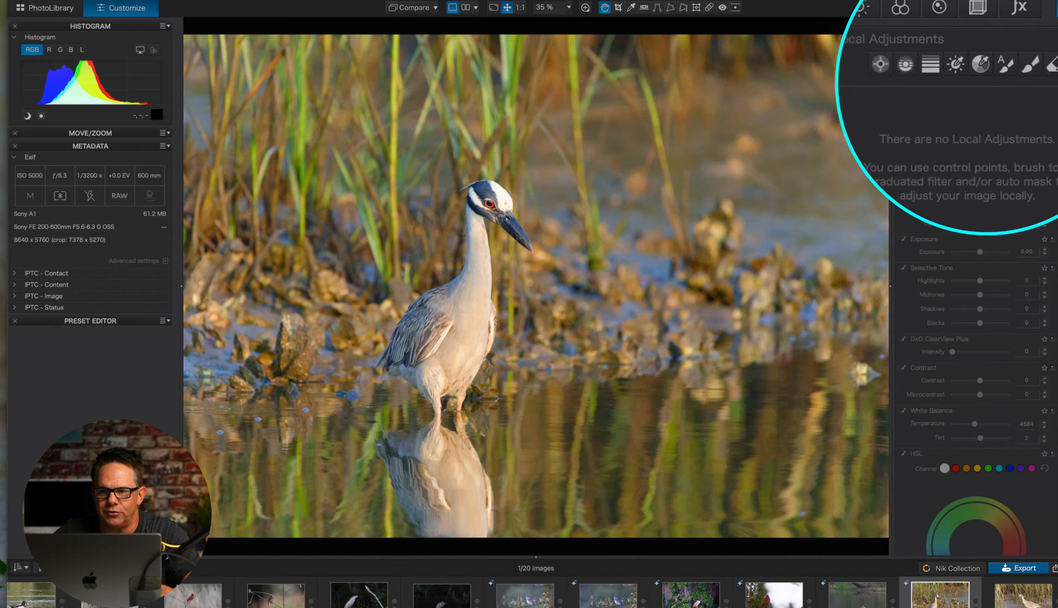
click(996, 74)
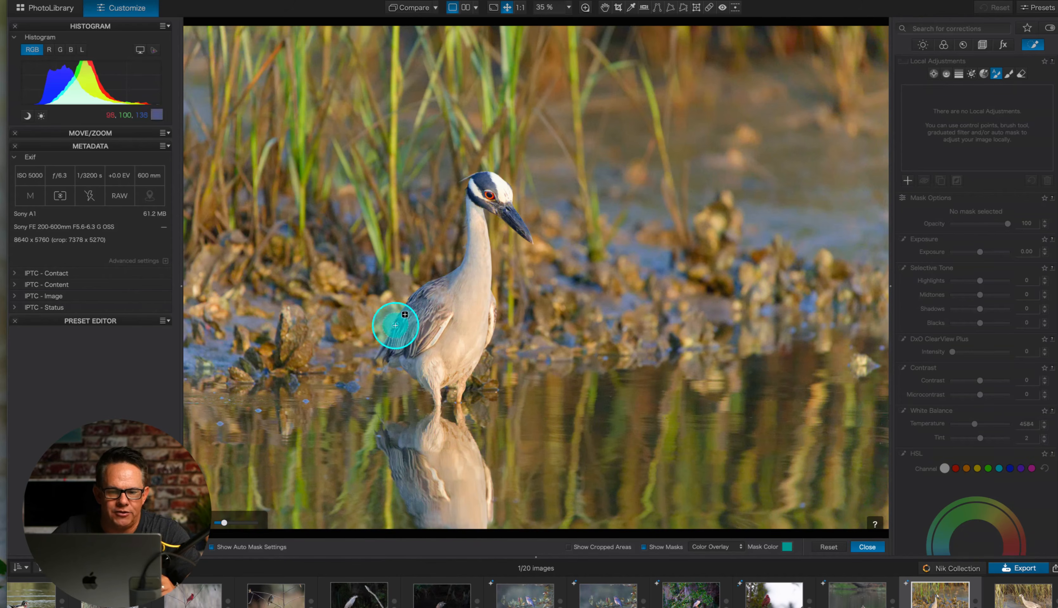
mouse_move(394, 357)
mouse_down()
mouse_move(420, 303)
mouse_move(472, 274)
mouse_move(473, 187)
mouse_move(490, 185)
mouse_move(503, 198)
mouse_move(483, 191)
mouse_move(463, 357)
mouse_move(455, 375)
mouse_move(410, 361)
mouse_move(457, 317)
mouse_move(435, 350)
mouse_move(430, 336)
mouse_move(445, 318)
mouse_move(468, 304)
mouse_move(478, 333)
mouse_up()
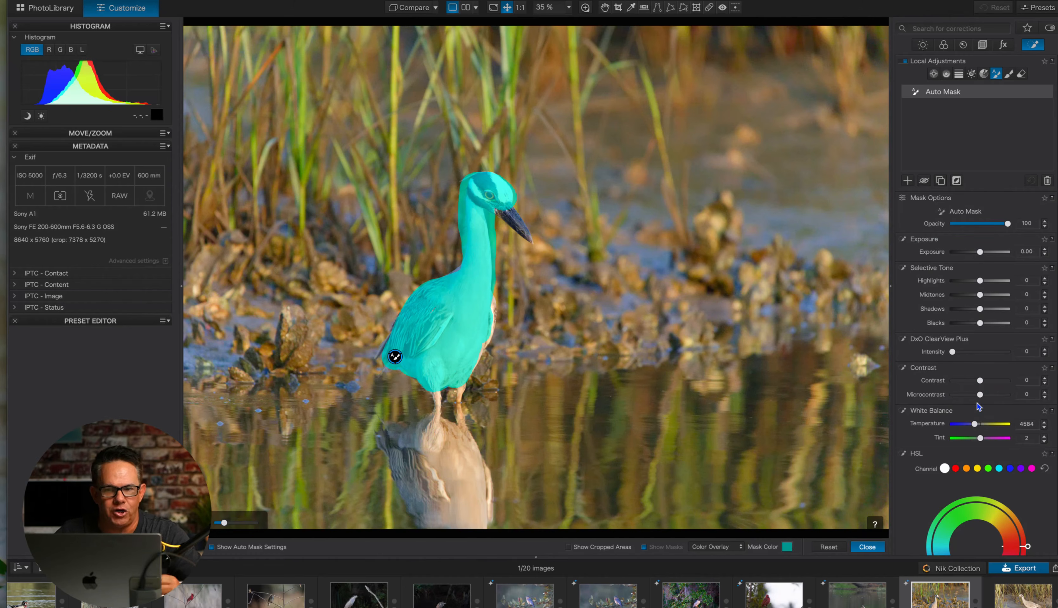
Step: Set the heron mask's Microcontrast to 50 and close the local adjustments
drag(980, 395, 993, 395)
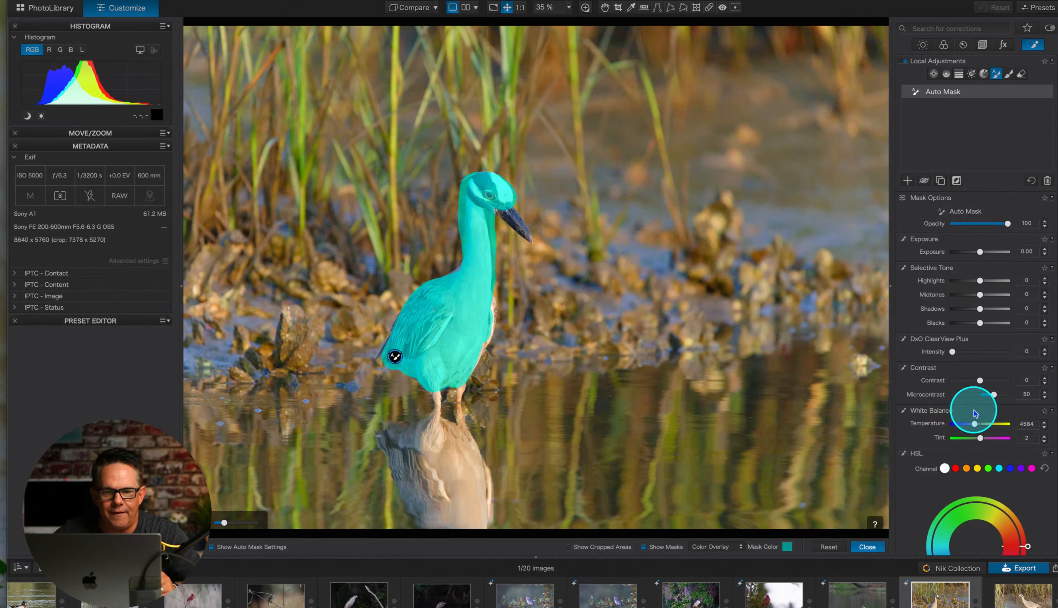
click(866, 547)
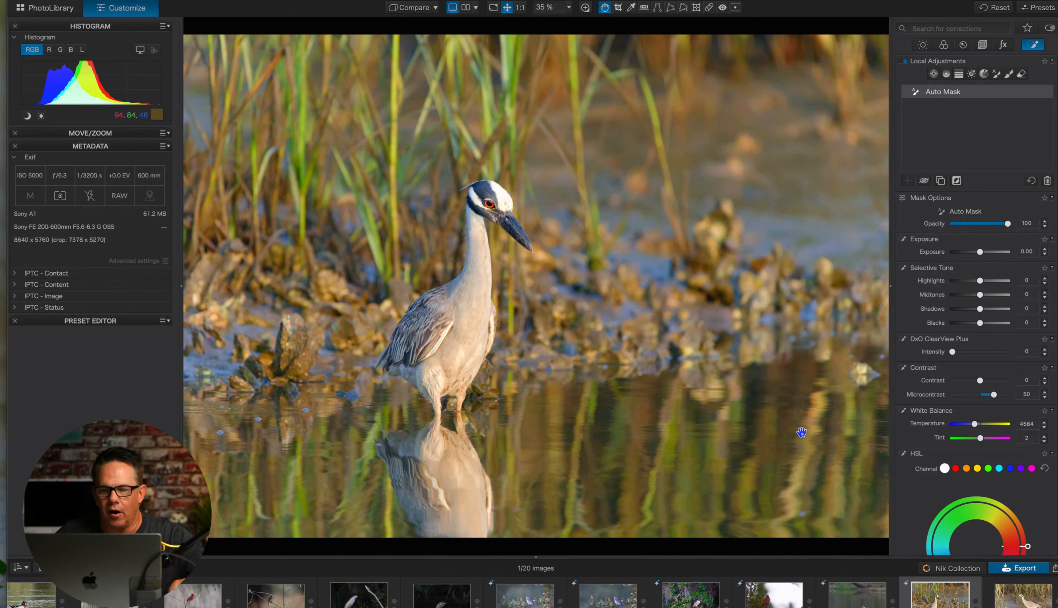
click(808, 273)
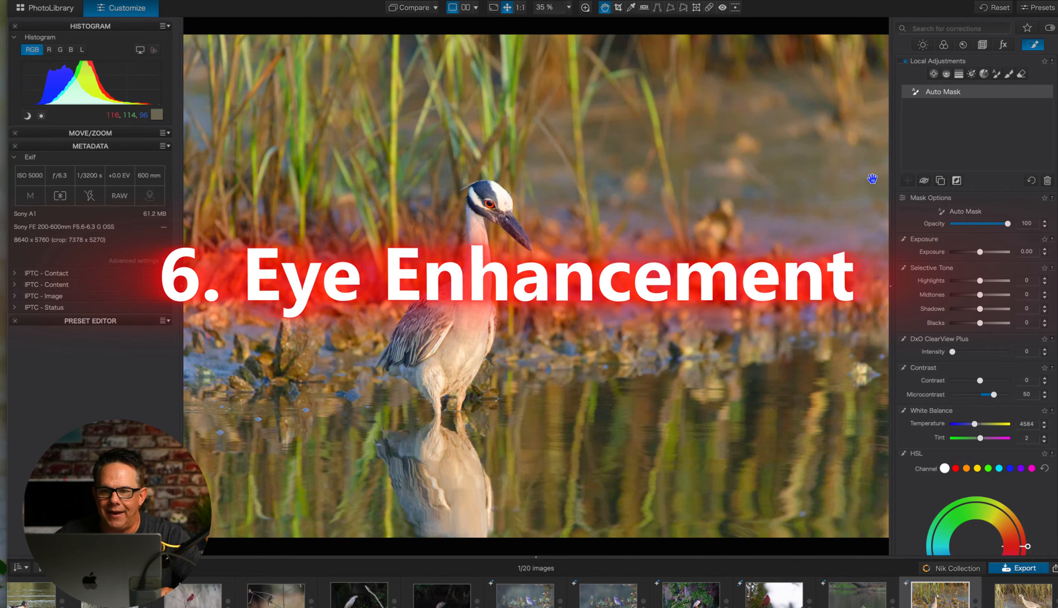
Step: Create a new Brush local adjustment with a brush size of 99 and paint it over the orange iris of the heron's eye
click(986, 122)
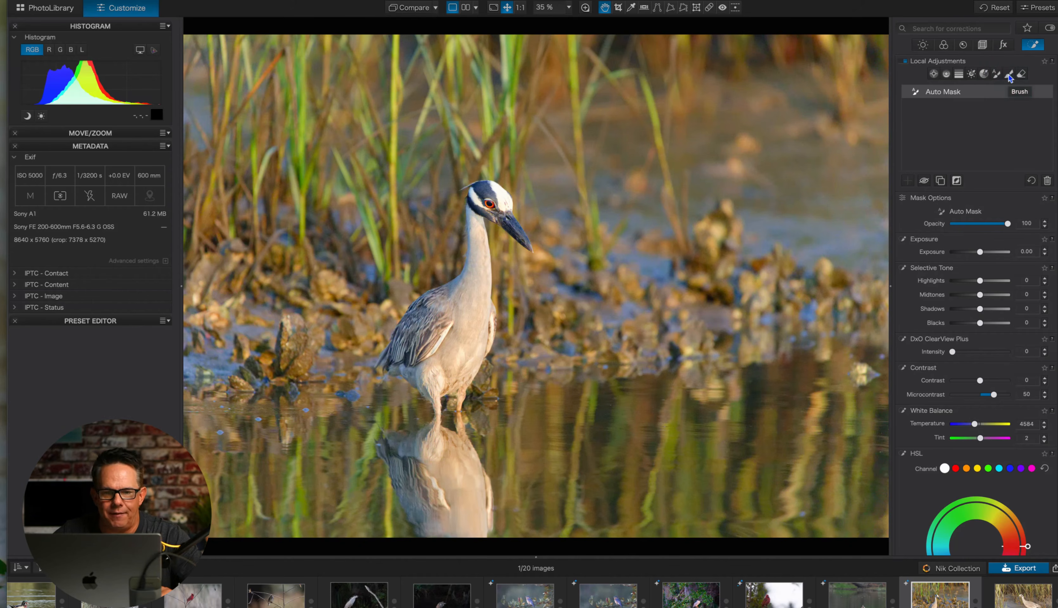
click(1022, 73)
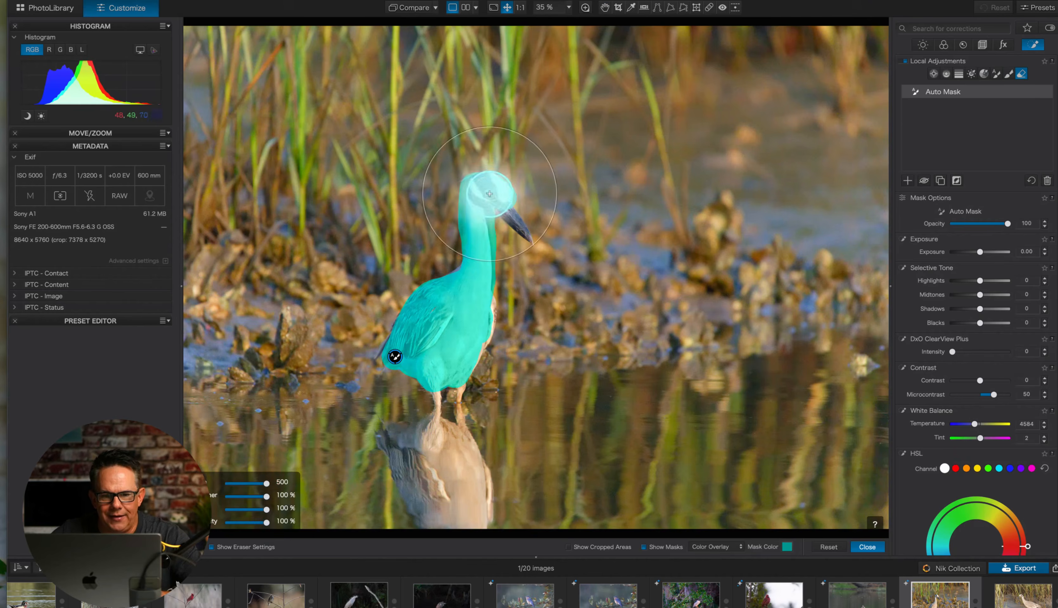
scroll(489, 194, up, 5)
scroll(488, 198, up, 3)
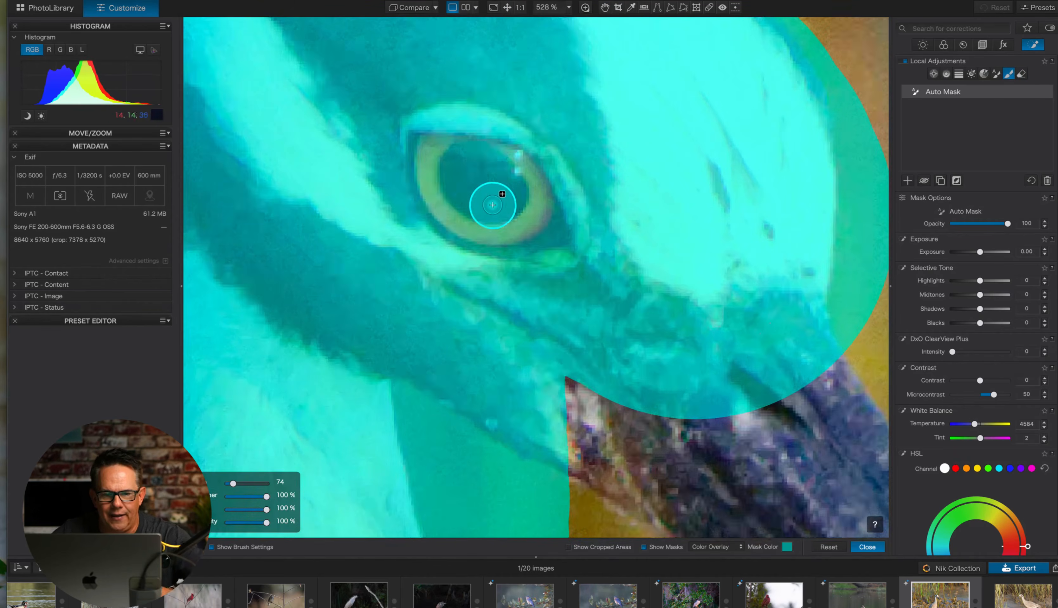
key(b)
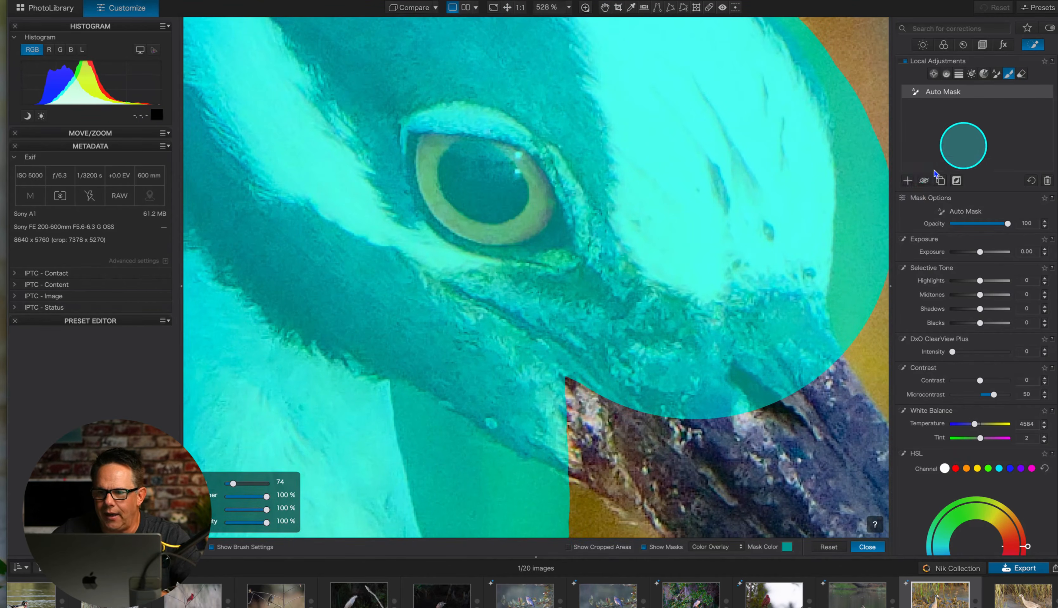
click(907, 180)
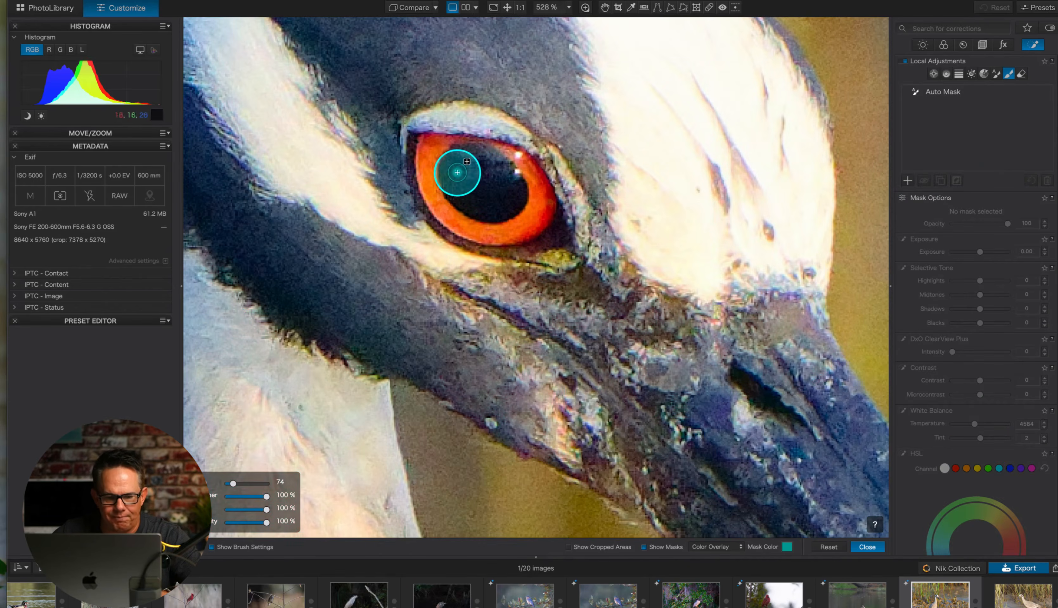
key(e)
scroll(436, 157, up, 1)
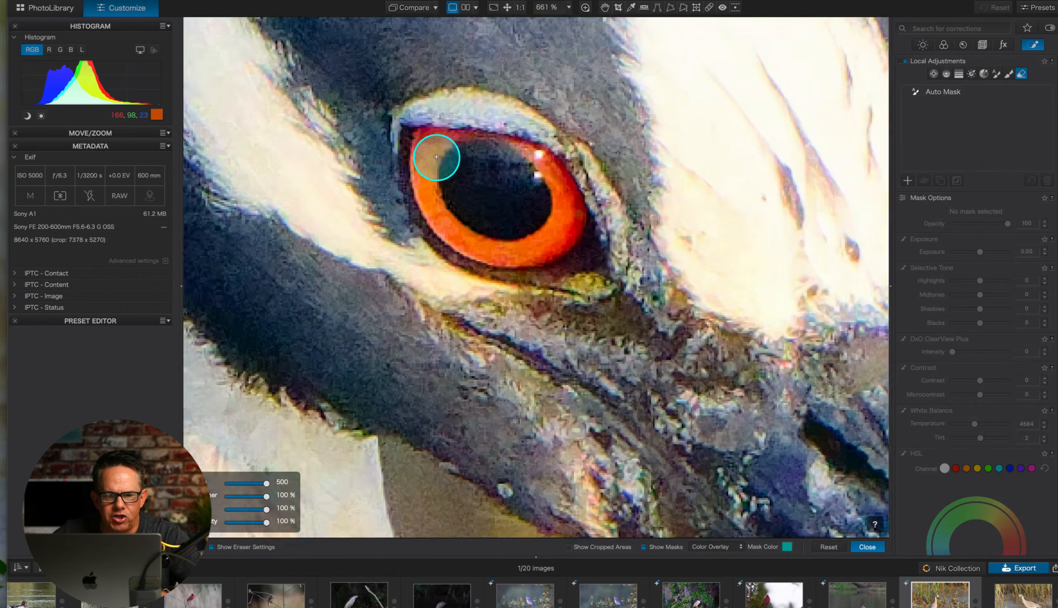
scroll(436, 157, down, 3)
key(b)
scroll(437, 159, up, 2)
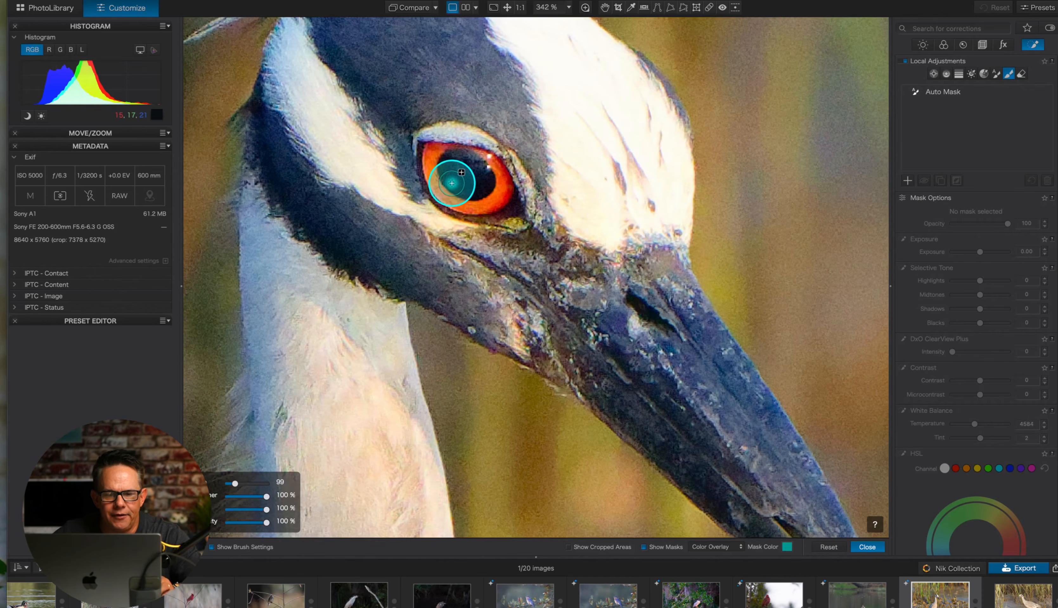
mouse_move(438, 158)
mouse_down()
mouse_move(436, 181)
mouse_move(459, 204)
mouse_move(491, 206)
mouse_move(499, 171)
mouse_move(442, 146)
mouse_move(426, 159)
mouse_move(431, 178)
mouse_move(471, 205)
mouse_move(495, 203)
mouse_move(503, 189)
mouse_move(489, 159)
mouse_up()
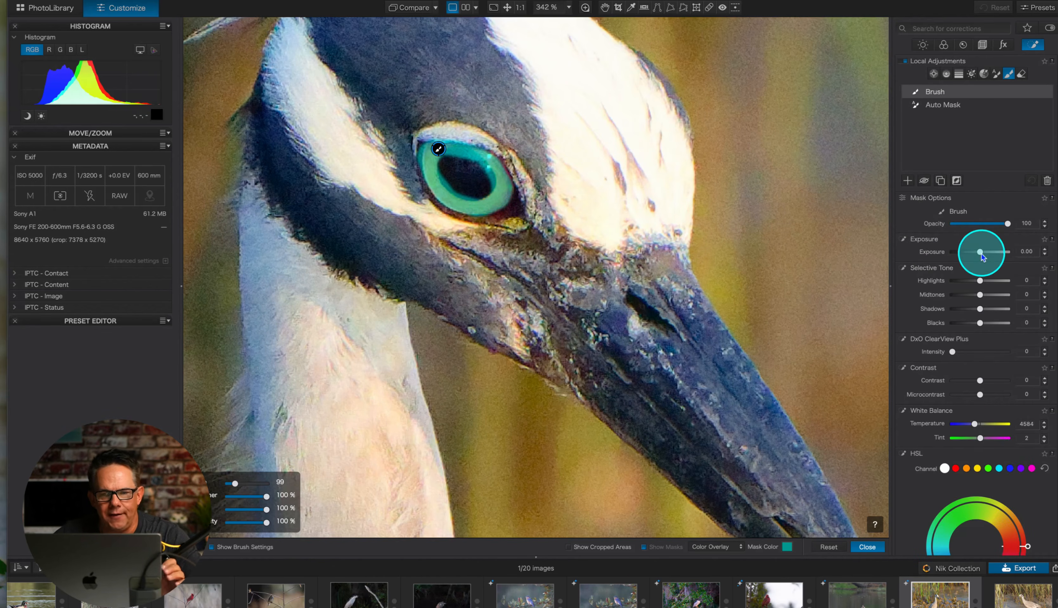
Step: Set the iris mask's Exposure to 0.42 and Temperature to 5274, and close the local adjustments
drag(980, 252, 980, 255)
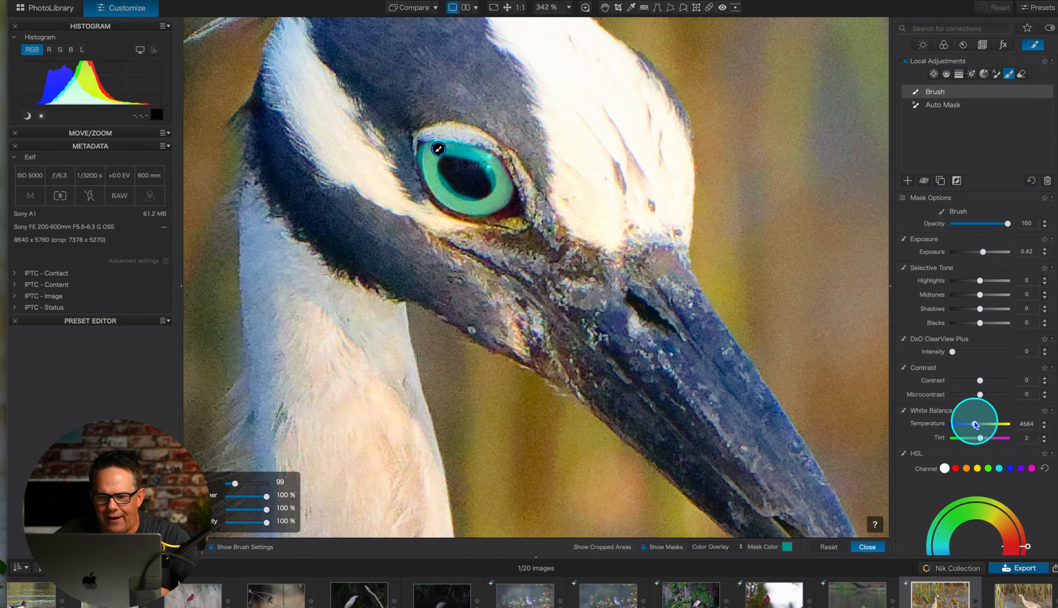
drag(975, 423, 977, 424)
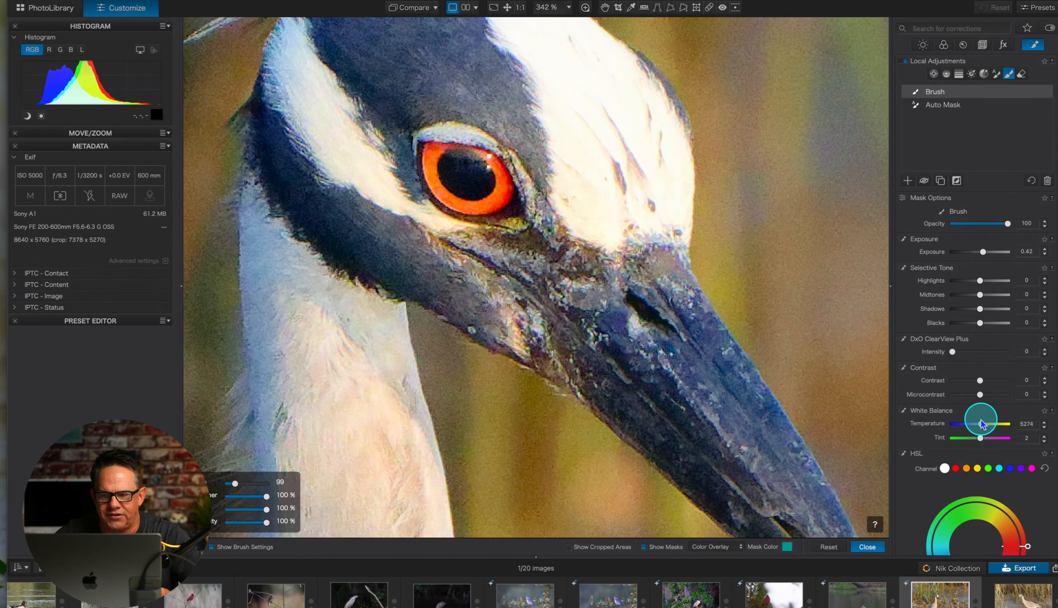
drag(981, 420, 981, 421)
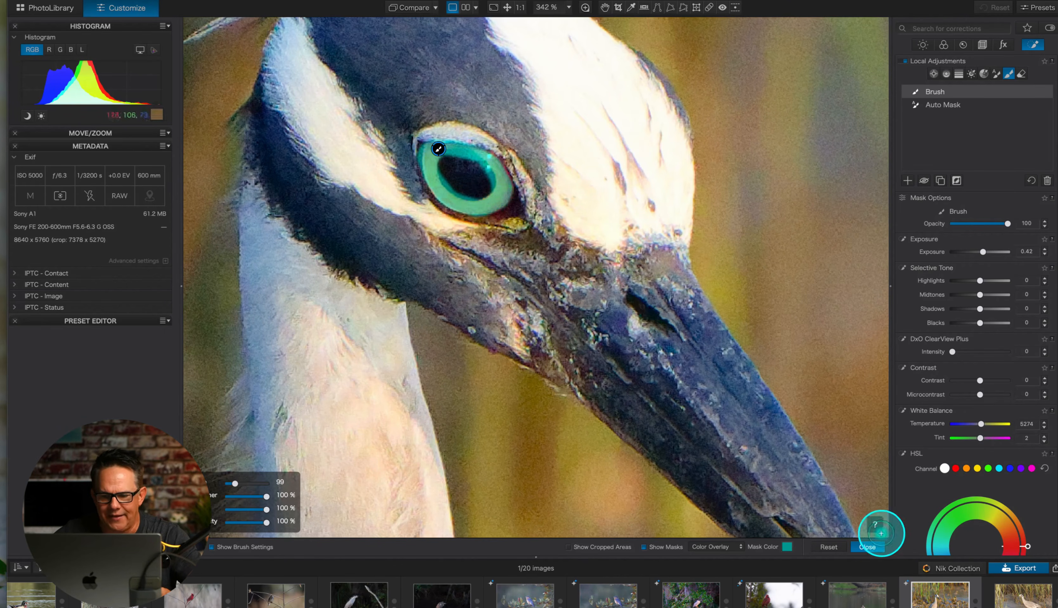
click(866, 547)
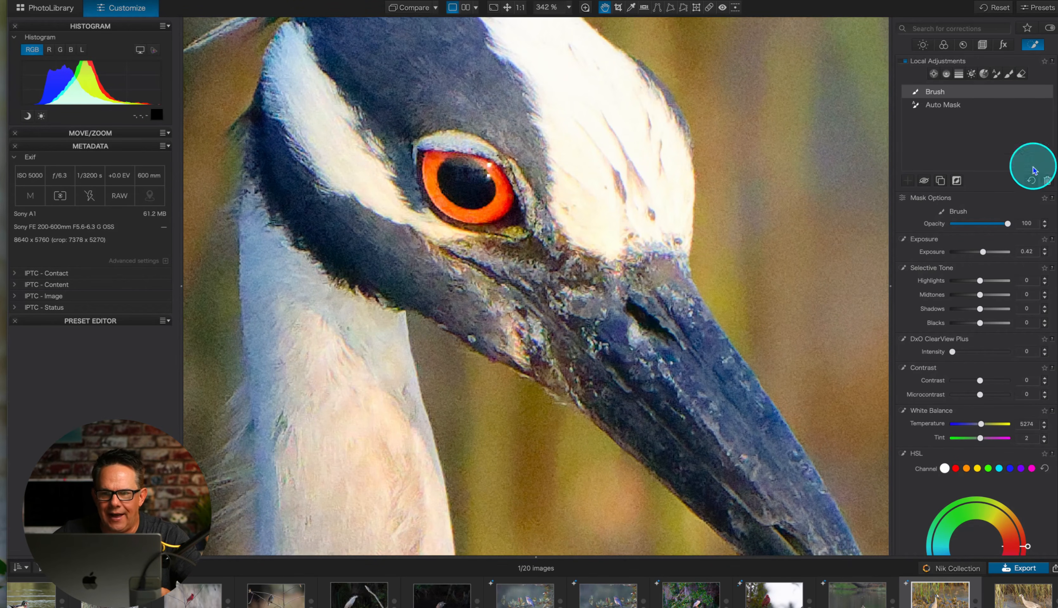
Step: Toggle the iris Brush mask off and on twice to compare the eye with and without the adjustment
click(1037, 91)
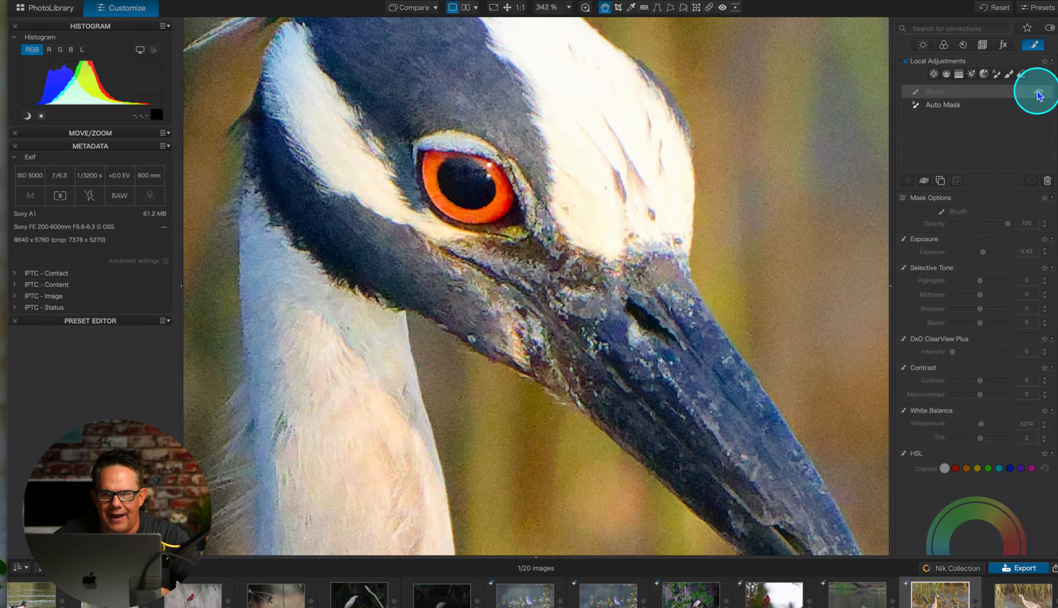
click(1038, 92)
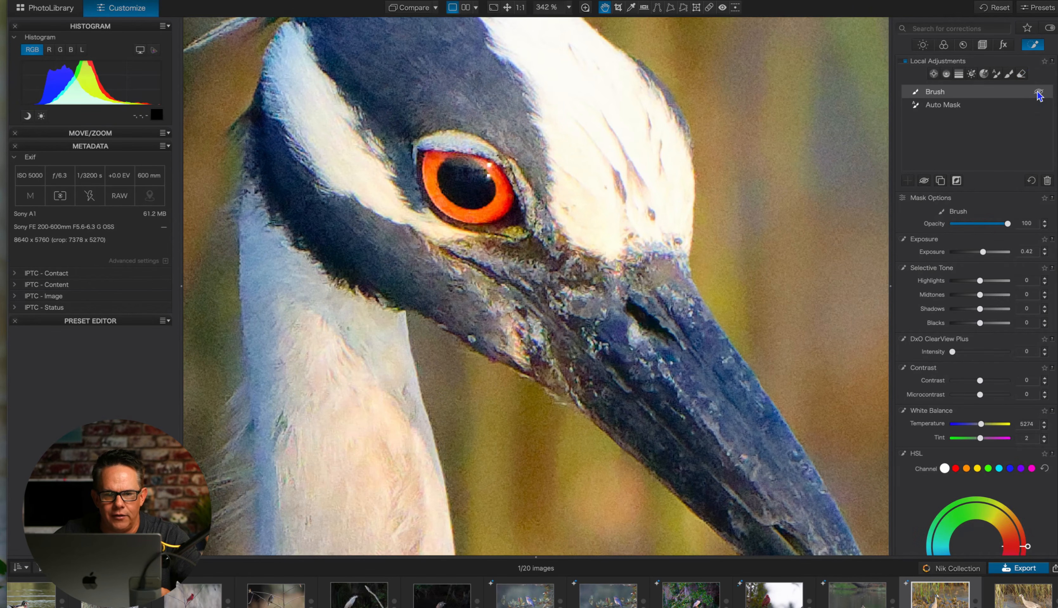
click(1037, 92)
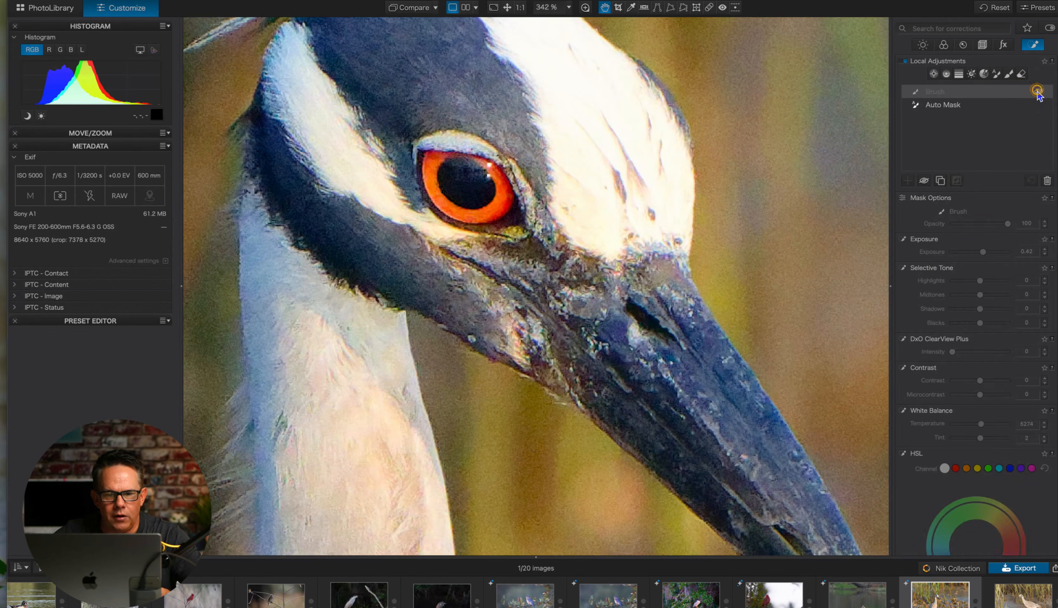
click(1037, 92)
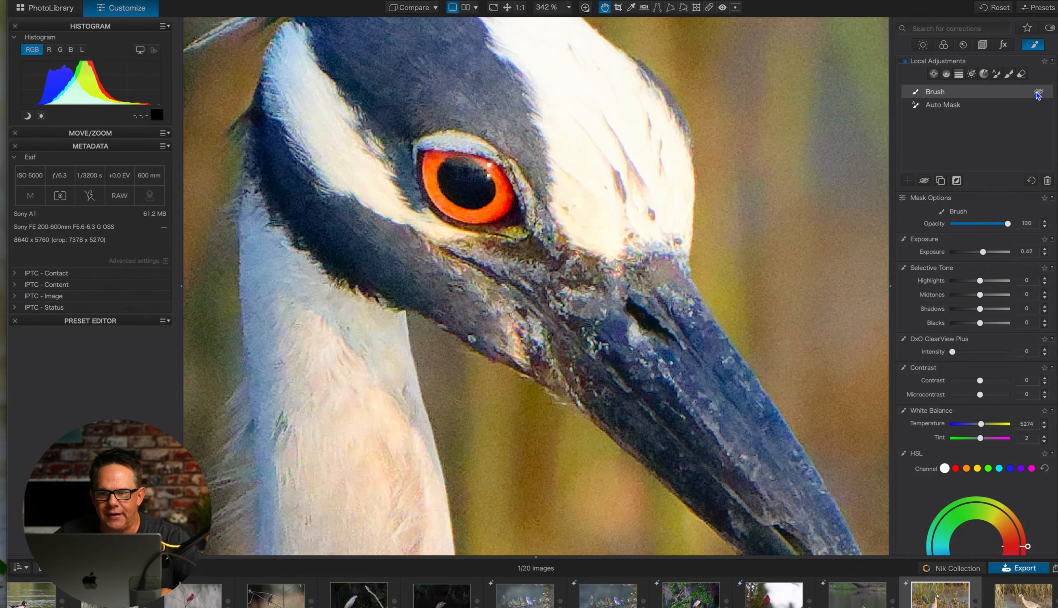
Step: Create a second, separate Brush local adjustment and paint it over the black pupil of the heron's eye
click(1008, 74)
click(907, 181)
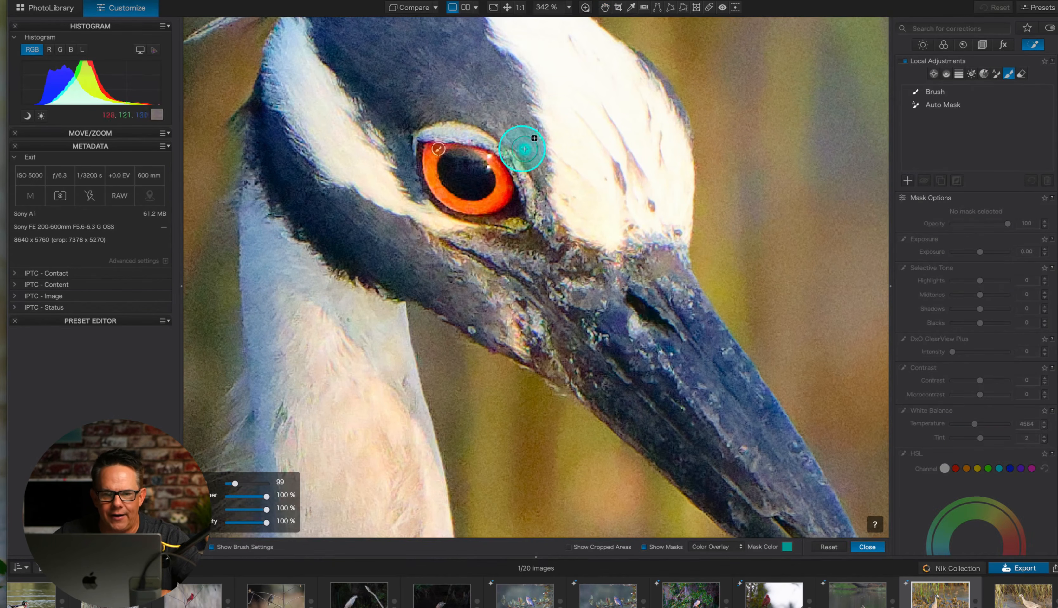
mouse_move(453, 160)
mouse_down()
mouse_move(483, 169)
mouse_move(479, 189)
mouse_move(454, 185)
mouse_move(450, 160)
mouse_move(444, 173)
mouse_move(459, 189)
mouse_move(486, 190)
mouse_move(484, 176)
mouse_move(460, 166)
mouse_move(474, 191)
mouse_move(455, 160)
mouse_up()
Step: Set the pupil mask's Exposure to -0.36, close the local adjustments and show the whole photo again
drag(979, 251, 976, 251)
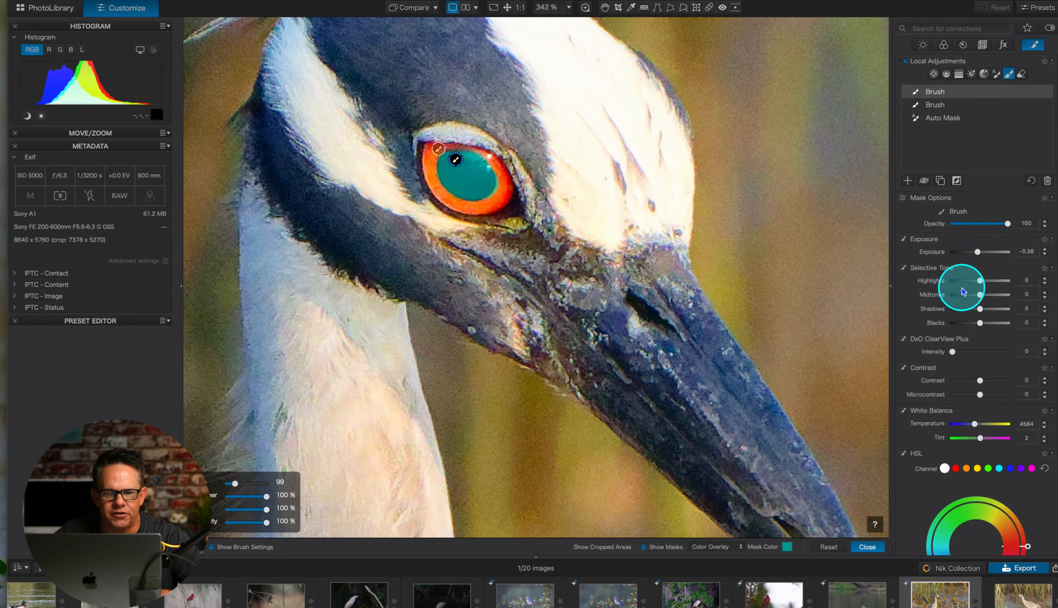
mouse_move(1001, 93)
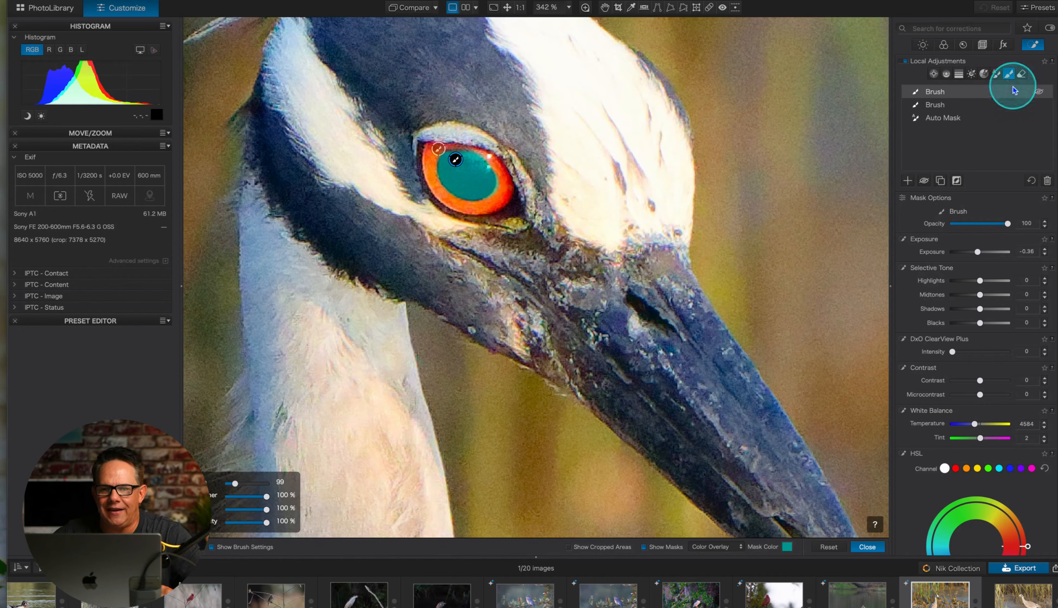
click(867, 546)
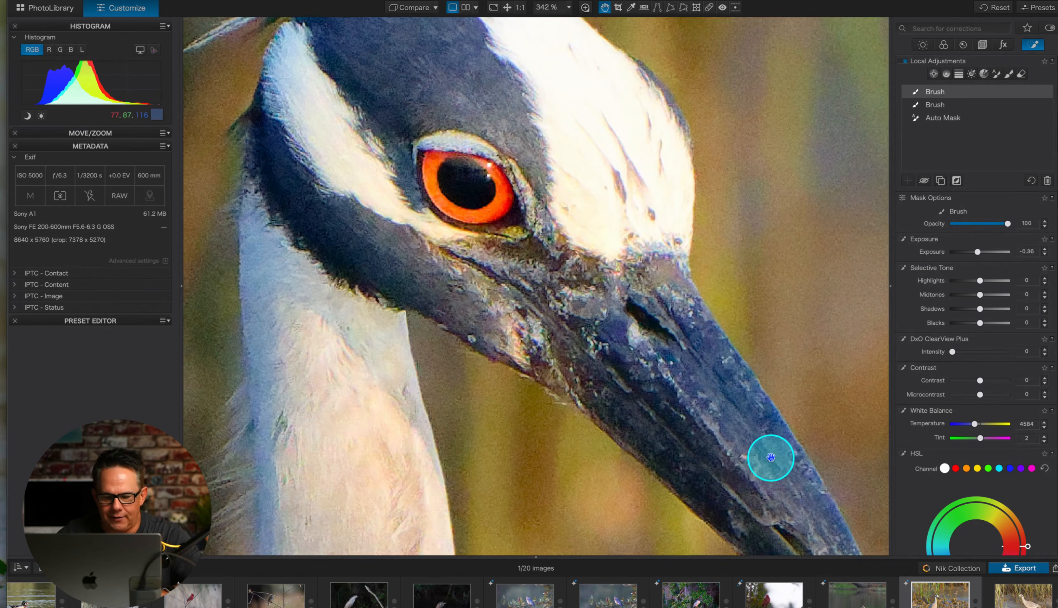
double_click(770, 458)
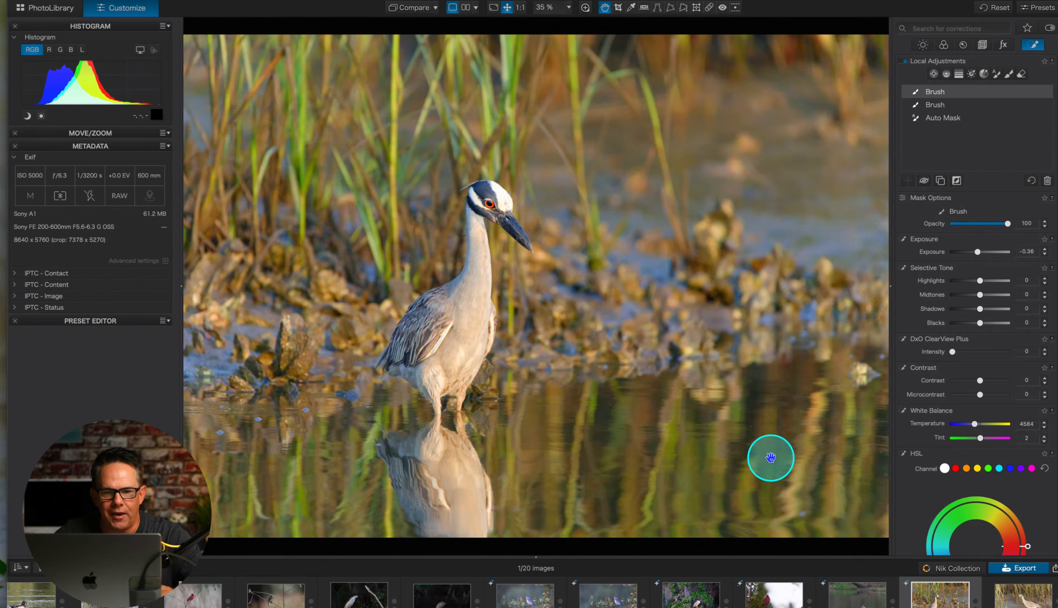